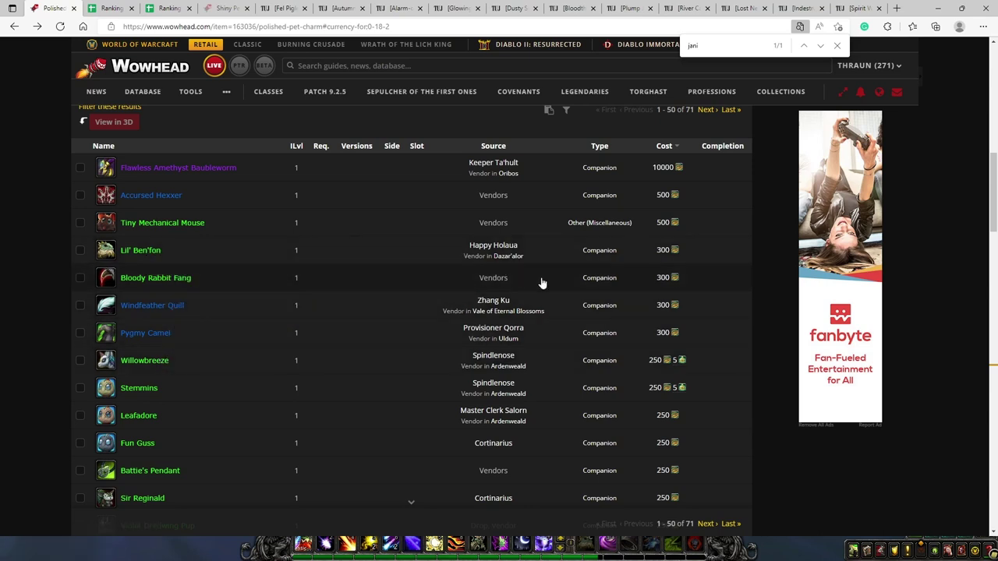
# Step: Review the items bought with Polished Pet Charms on Wowhead, including the Grateful Offering costs and the last results page, and return to the first page
pyautogui.scroll(-1, 545, 283)
pyautogui.scroll(-1, 546, 283)
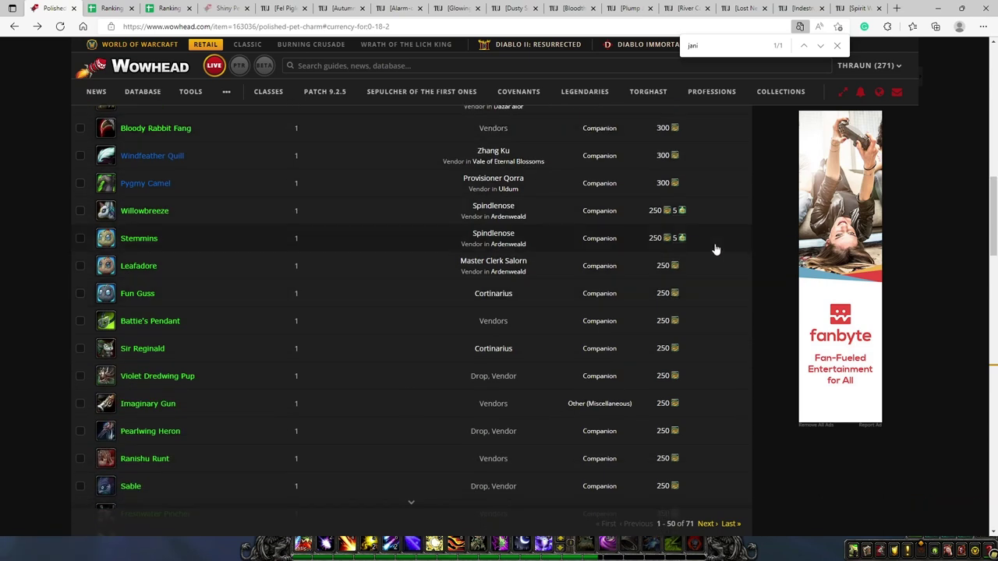
pyautogui.moveTo(683, 213)
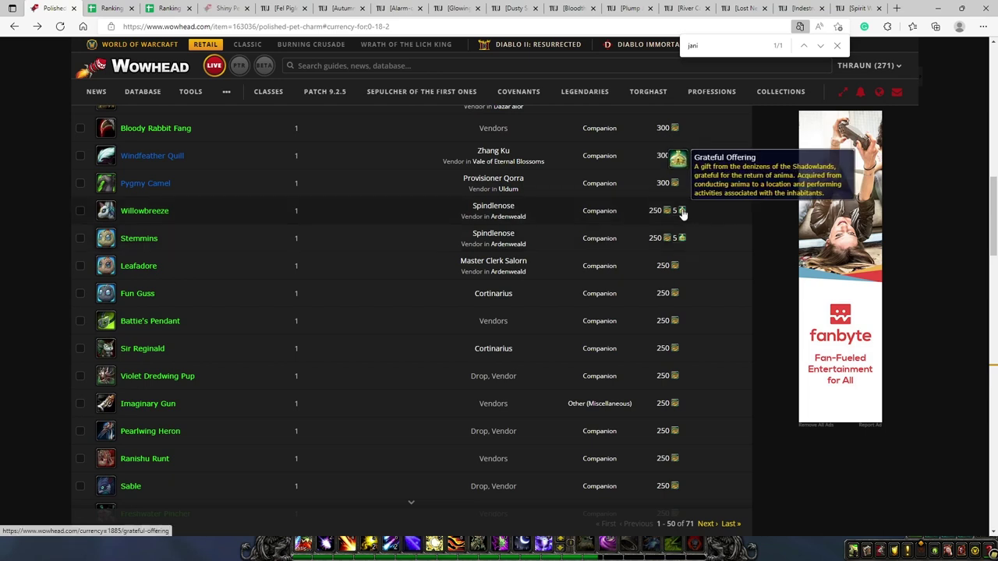
pyautogui.moveTo(684, 242)
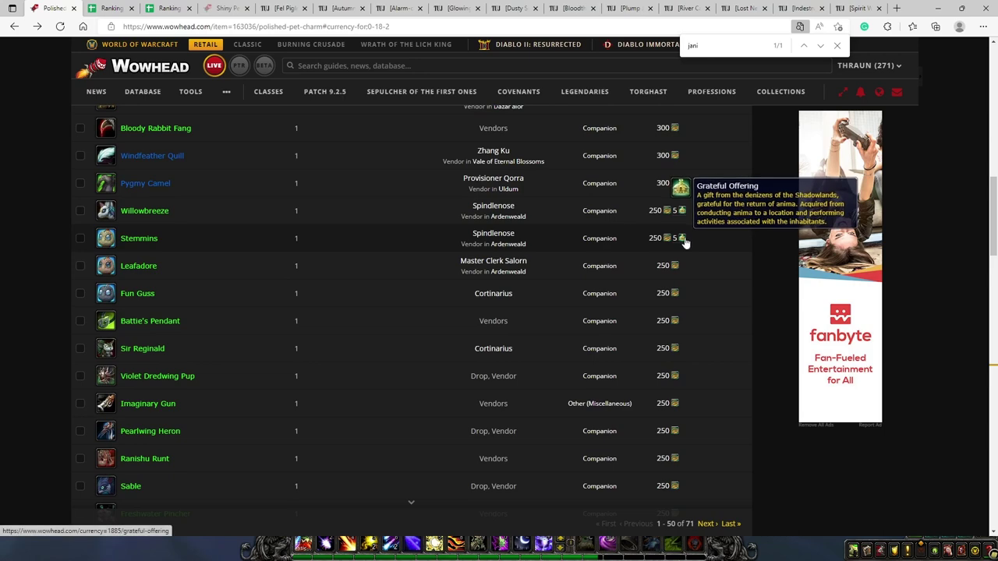
pyautogui.scroll(-15, 685, 242)
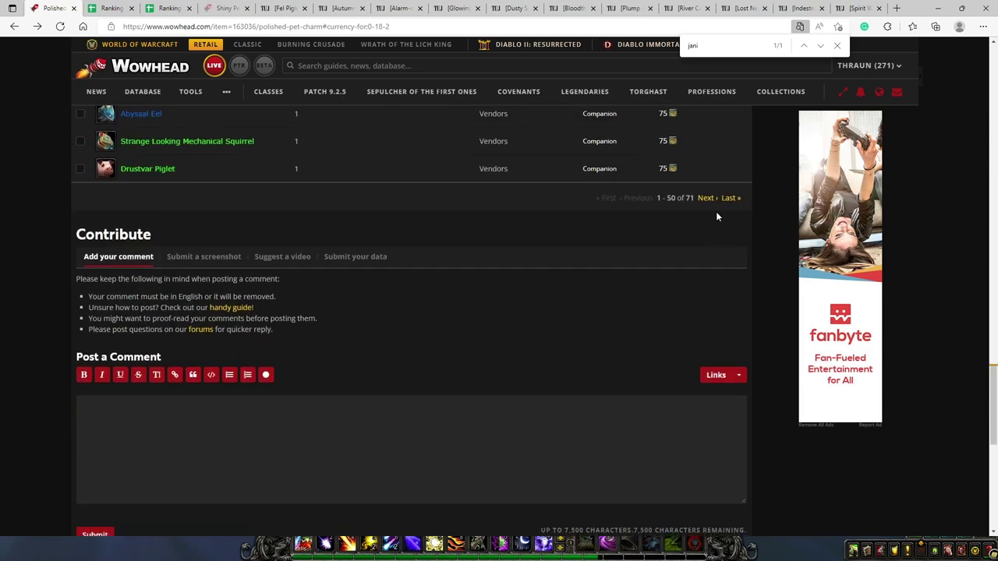
pyautogui.click(729, 199)
pyautogui.moveTo(672, 297)
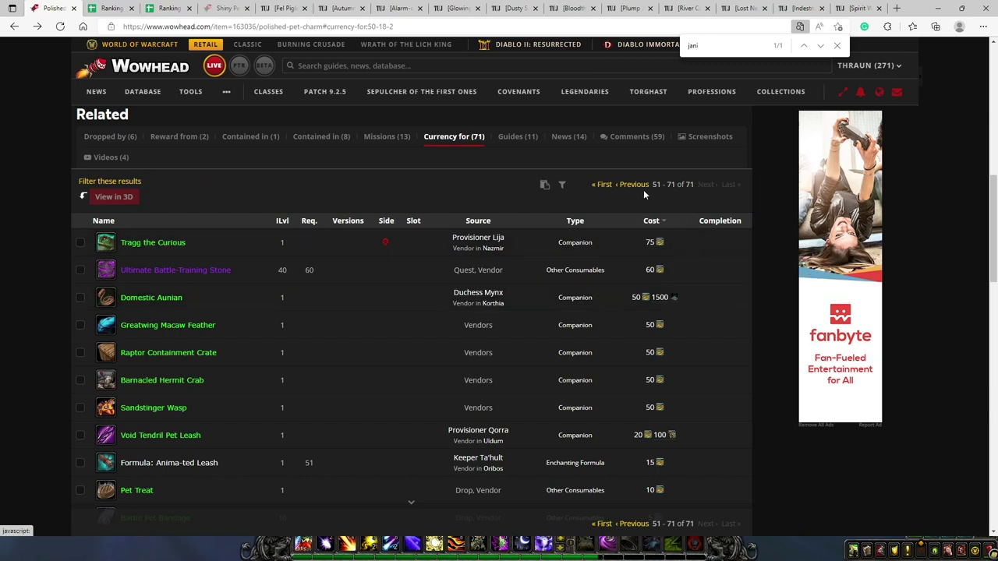
pyautogui.click(603, 185)
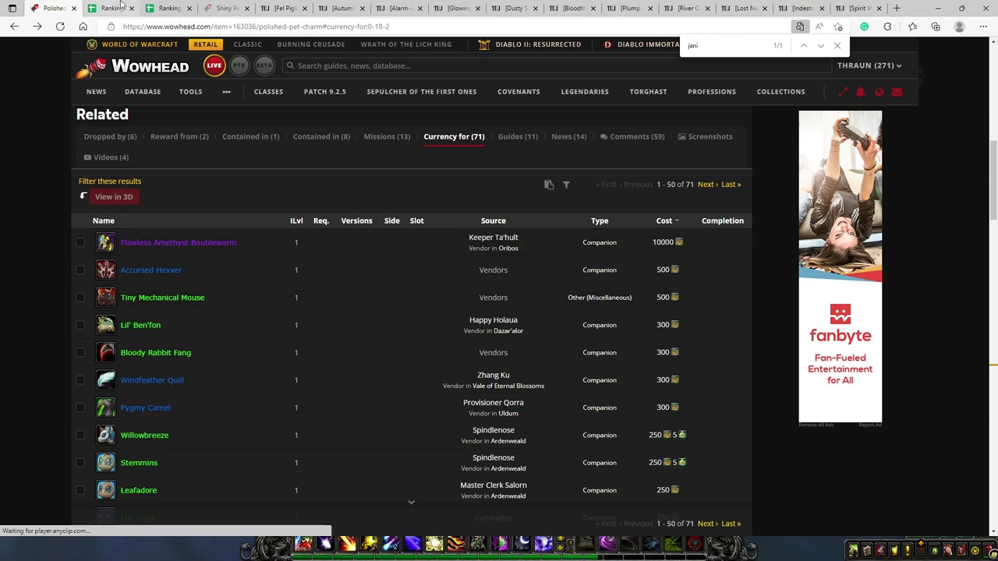
# Step: View the Undermine Journal price pages for Fel Piglet and Autumnal Sproutling
pyautogui.click(289, 8)
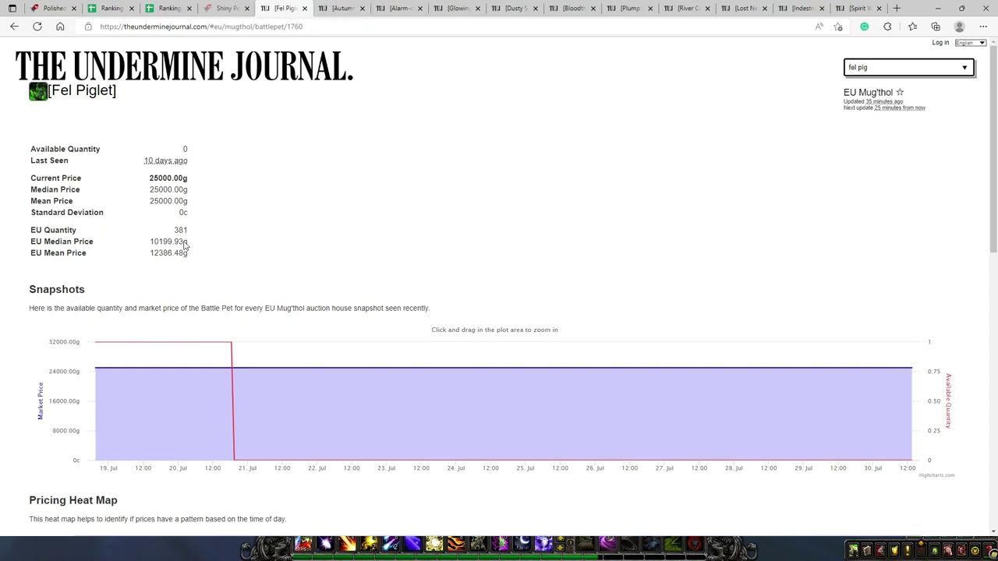
pyautogui.hotkey('ctrl', 'Tab')
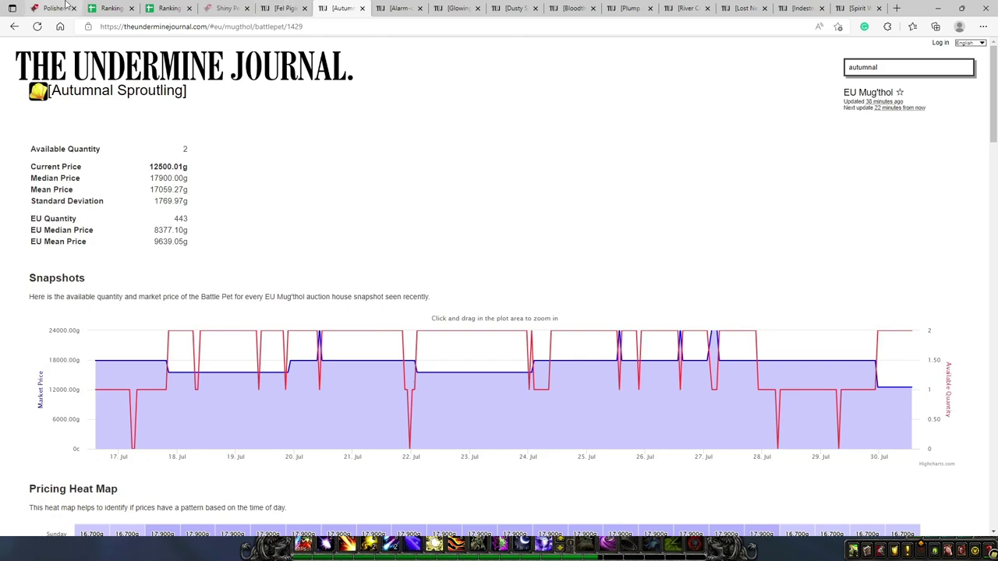
# Step: Switch to the Ranking Pet Charms (2022) spreadsheet and look over the whole pet list with its columns and colour coding
pyautogui.click(113, 8)
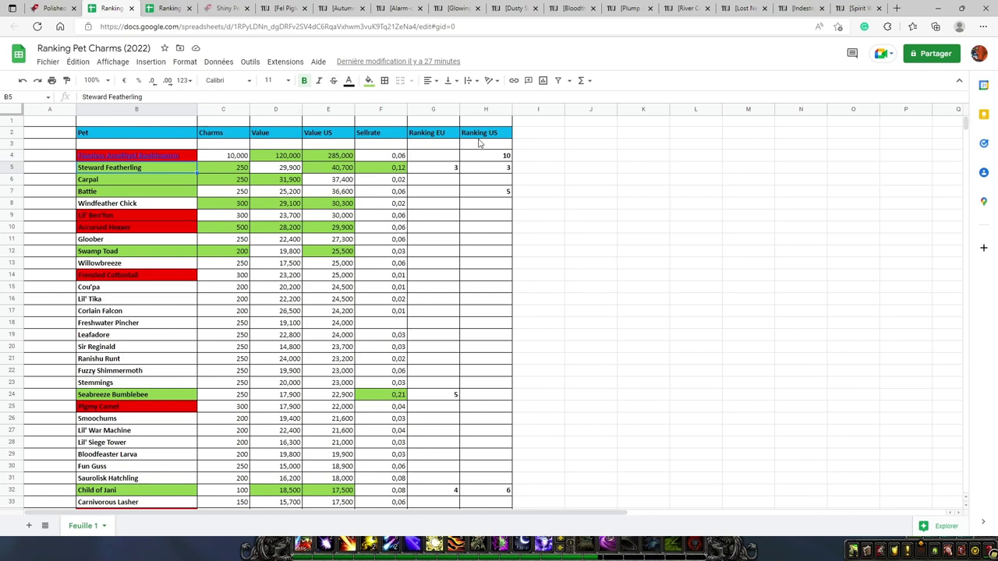
pyautogui.scroll(-10, 538, 139)
pyautogui.scroll(9, 467, 311)
pyautogui.scroll(1, 456, 322)
pyautogui.scroll(-9, 465, 173)
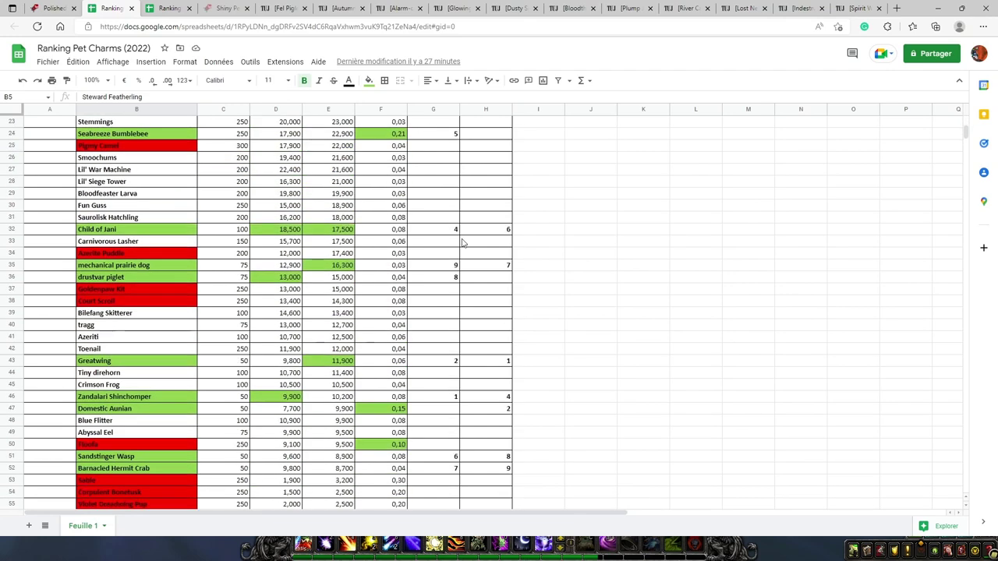
pyautogui.scroll(9, 468, 348)
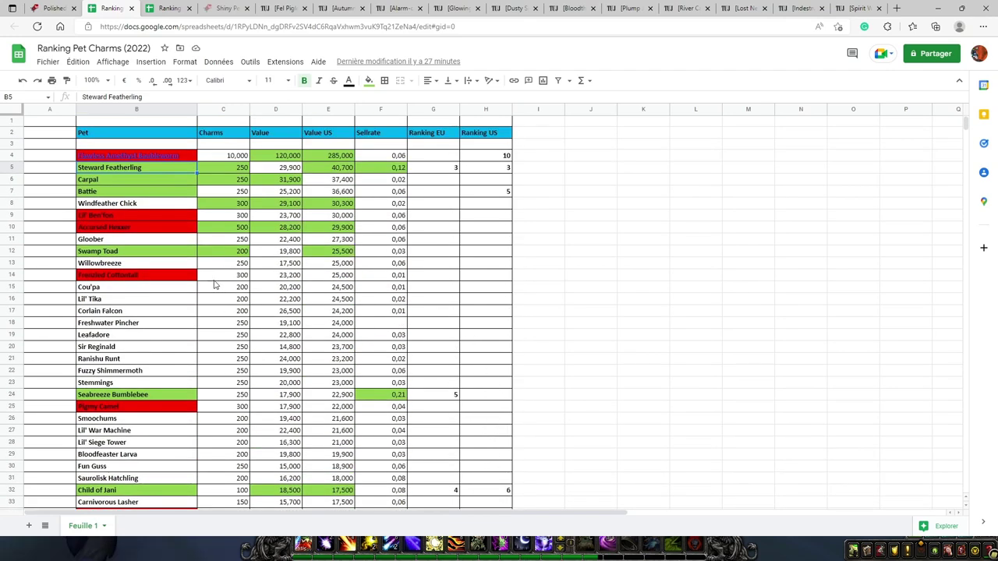
pyautogui.scroll(-3, 195, 181)
pyautogui.scroll(3, 339, 149)
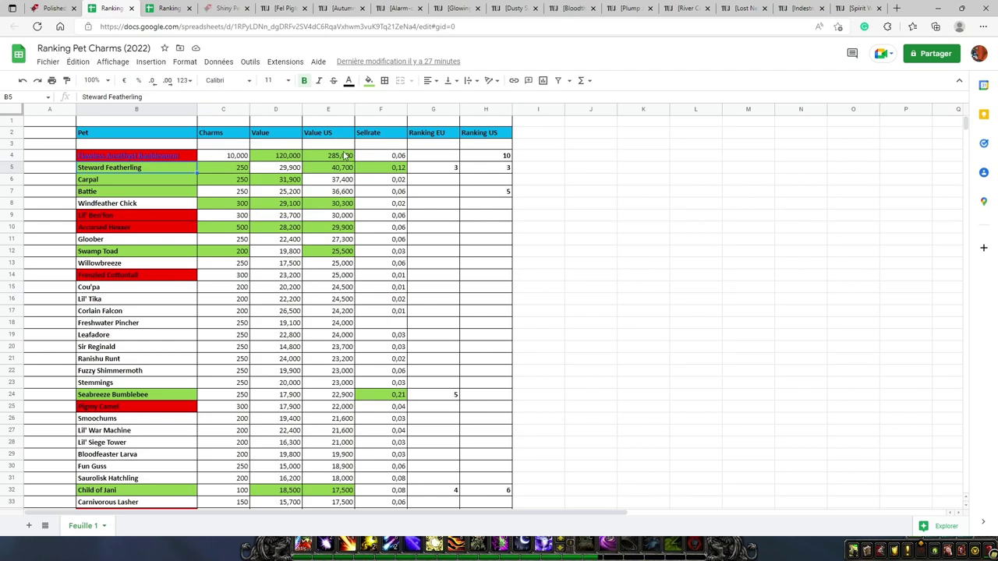
# Step: Examine the charm costs and EU and US values of the highest-value pets, from Flawless Amethyst Baubleworm to Windfeather Chick
pyautogui.click(343, 156)
pyautogui.scroll(-5, 350, 187)
pyautogui.scroll(5, 367, 202)
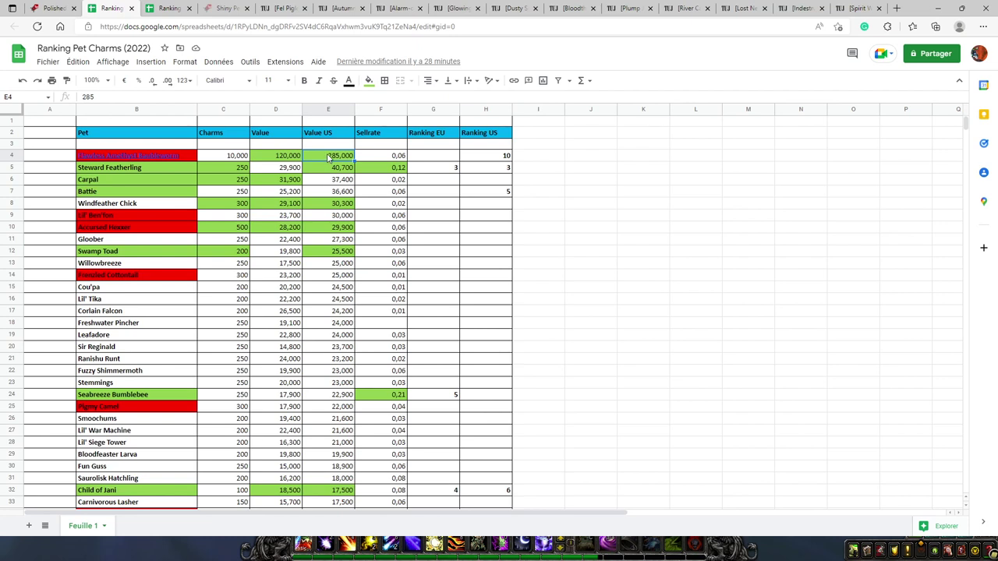
pyautogui.click(173, 170)
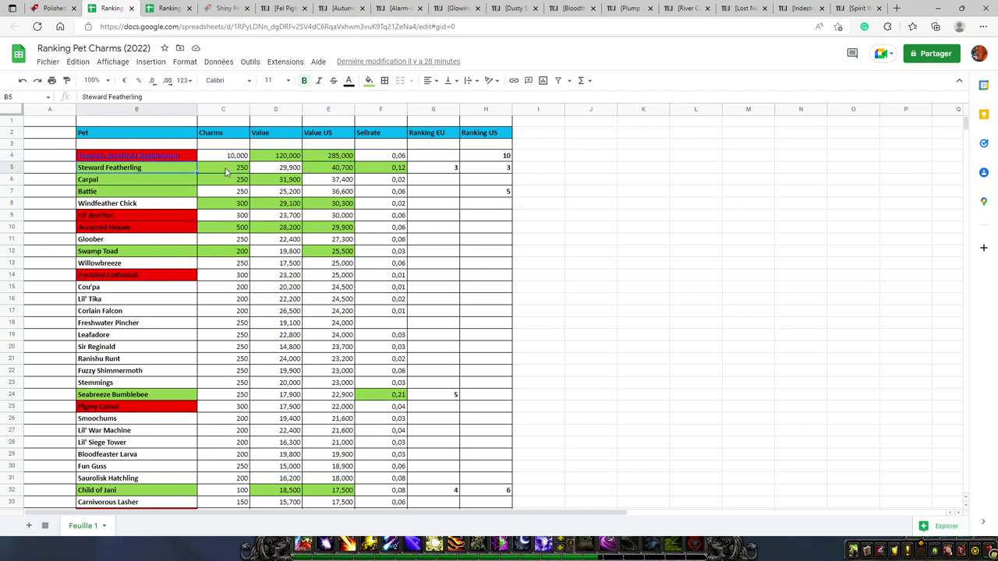
pyautogui.click(226, 172)
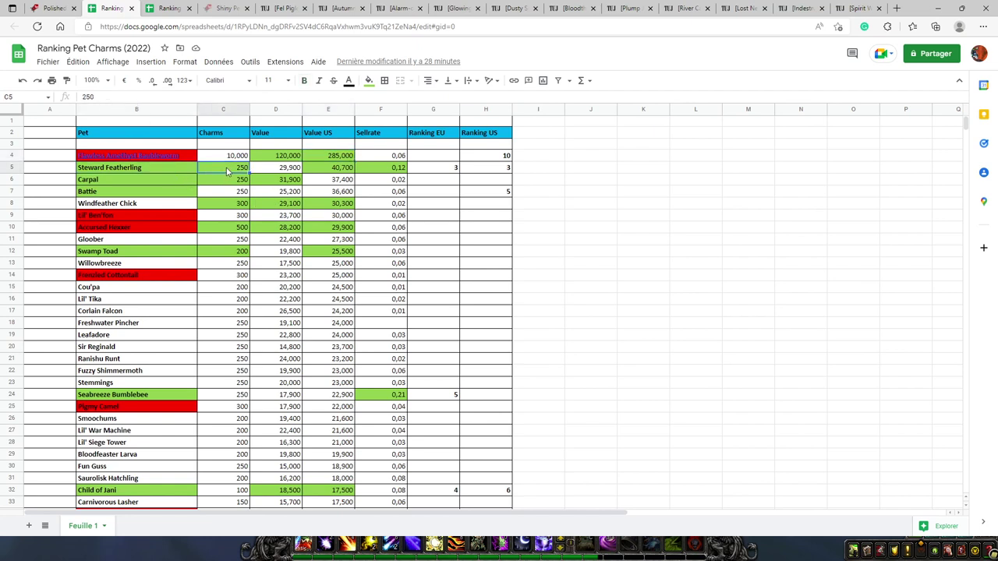
pyautogui.click(278, 179)
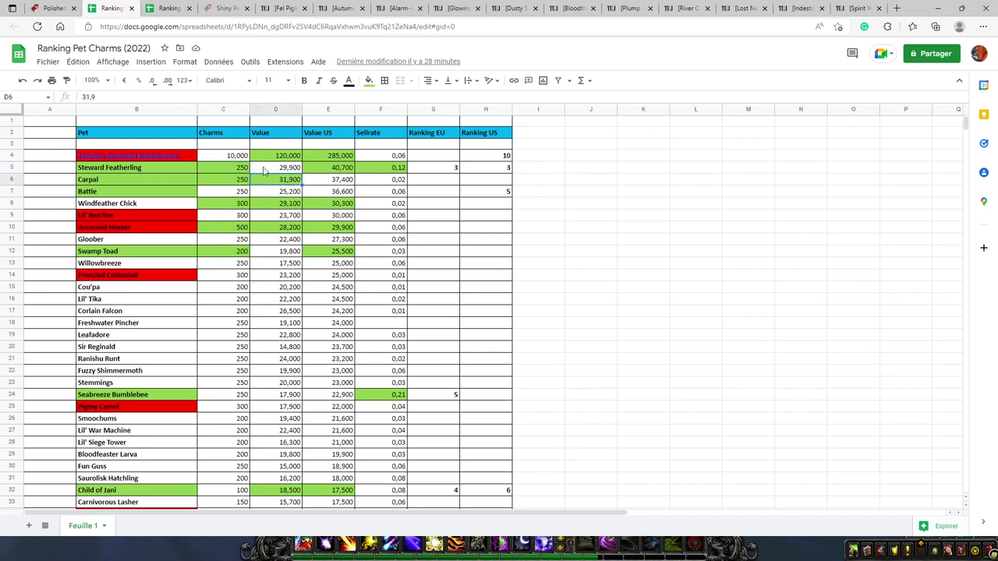
pyautogui.click(343, 170)
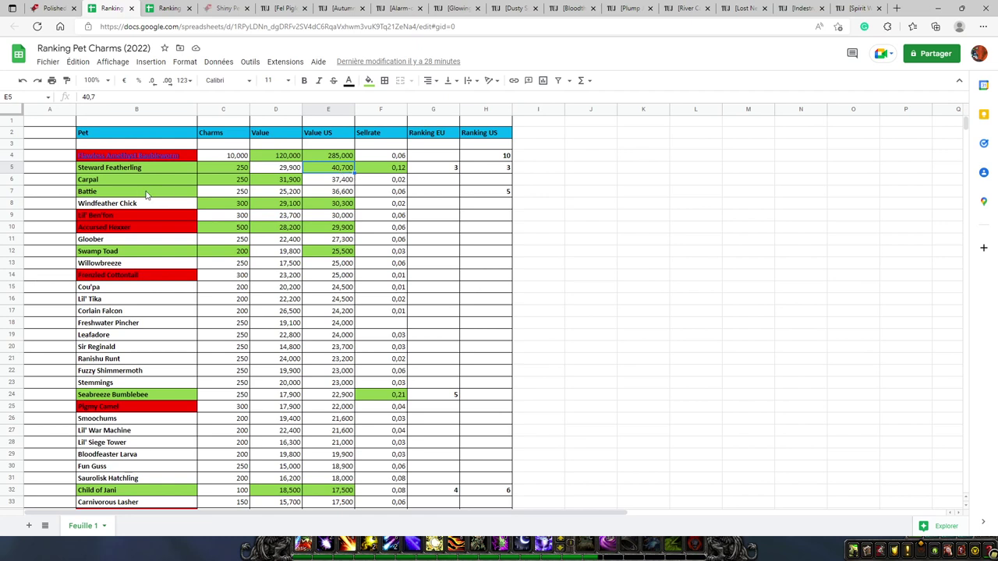
pyautogui.click(232, 205)
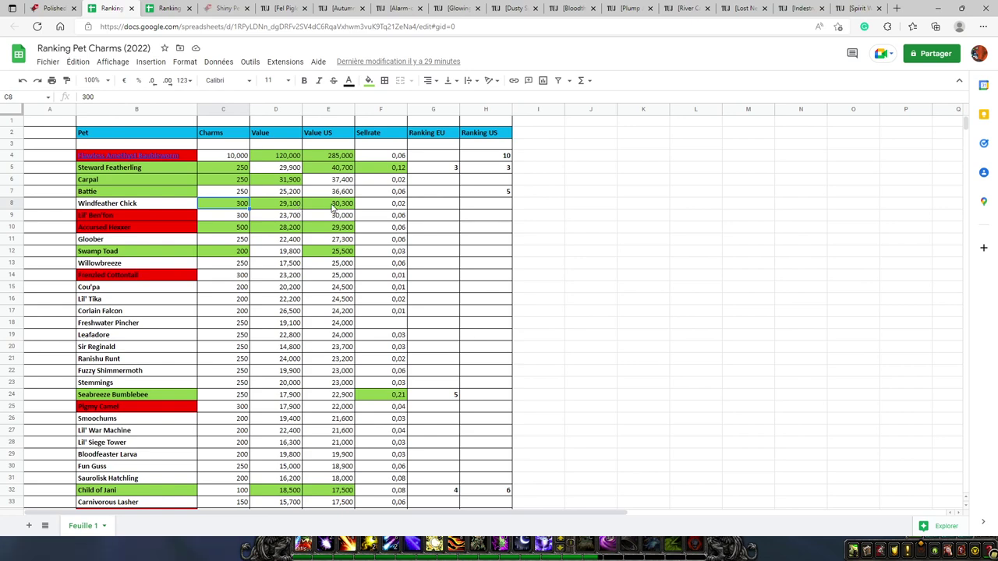
# Step: Examine the EU and US values of the remaining pets down the list, checking Corlain Falcon and Child of Jani
pyautogui.scroll(-1, 333, 207)
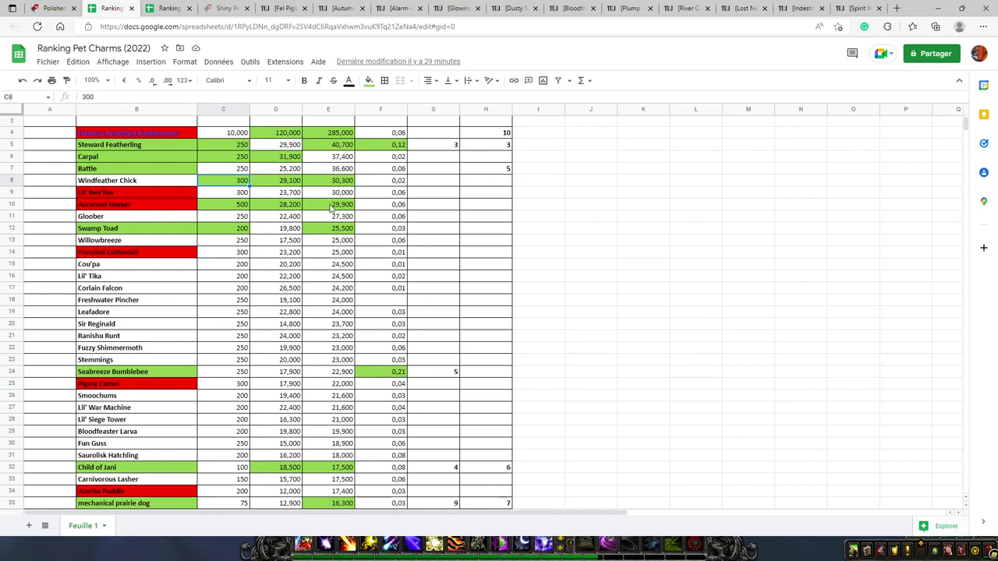
pyautogui.scroll(-2, 330, 183)
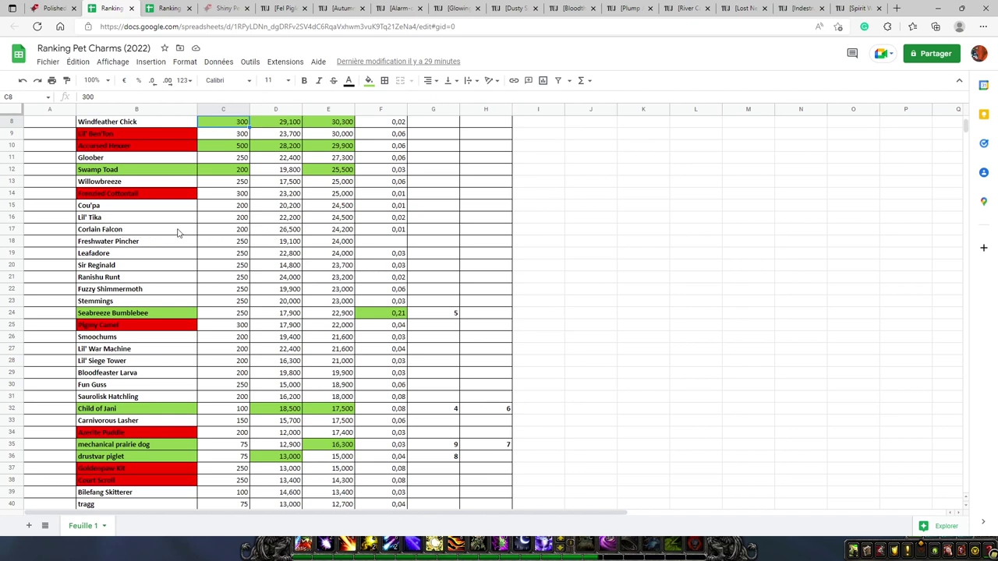
pyautogui.click(288, 232)
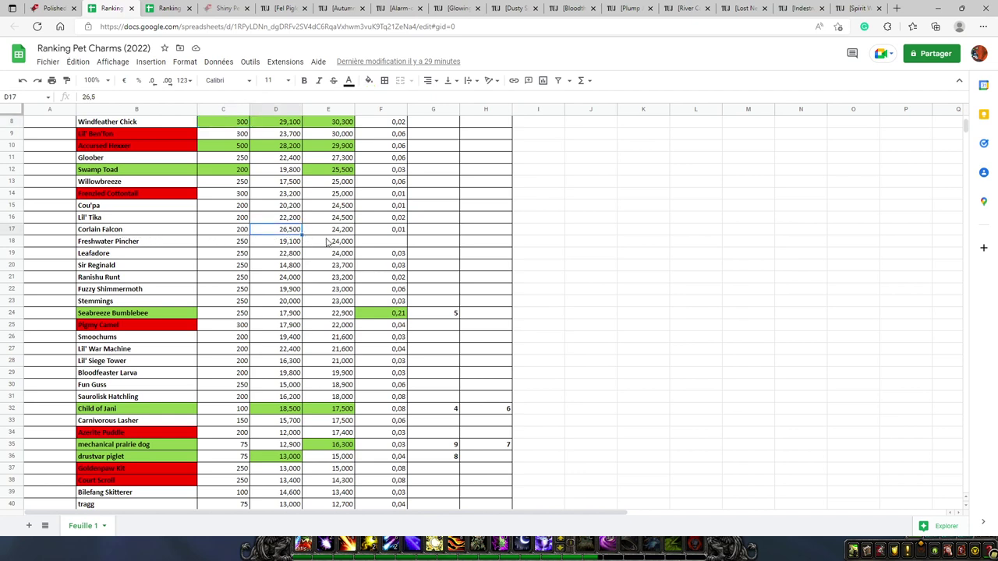
pyautogui.scroll(-5, 267, 196)
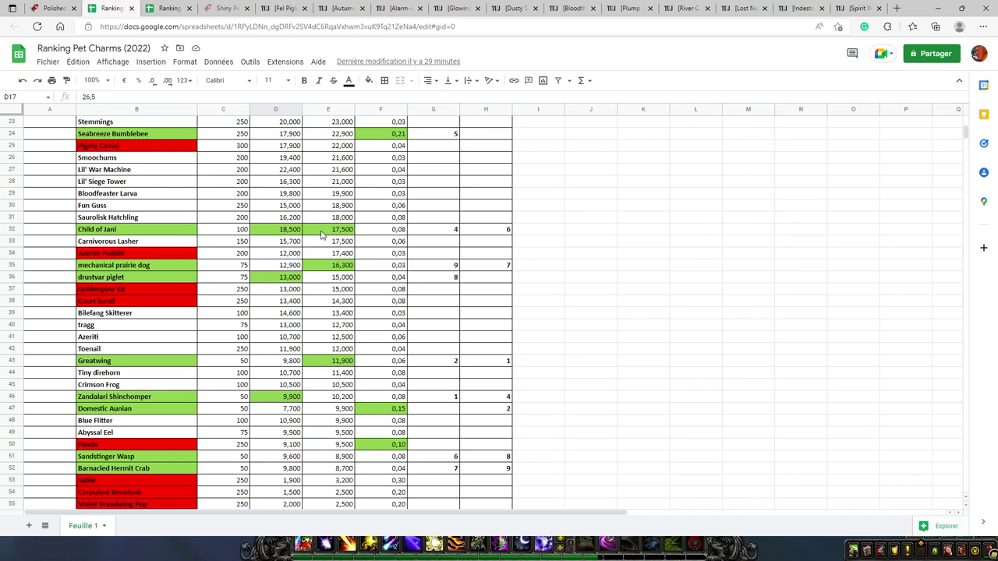
pyautogui.click(291, 234)
pyautogui.click(329, 238)
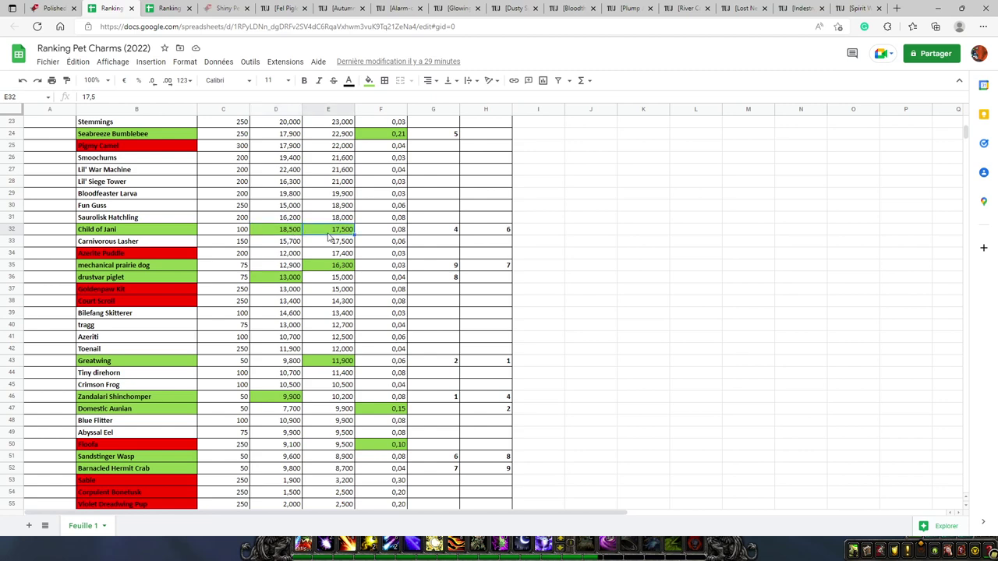
pyautogui.scroll(-2, 329, 239)
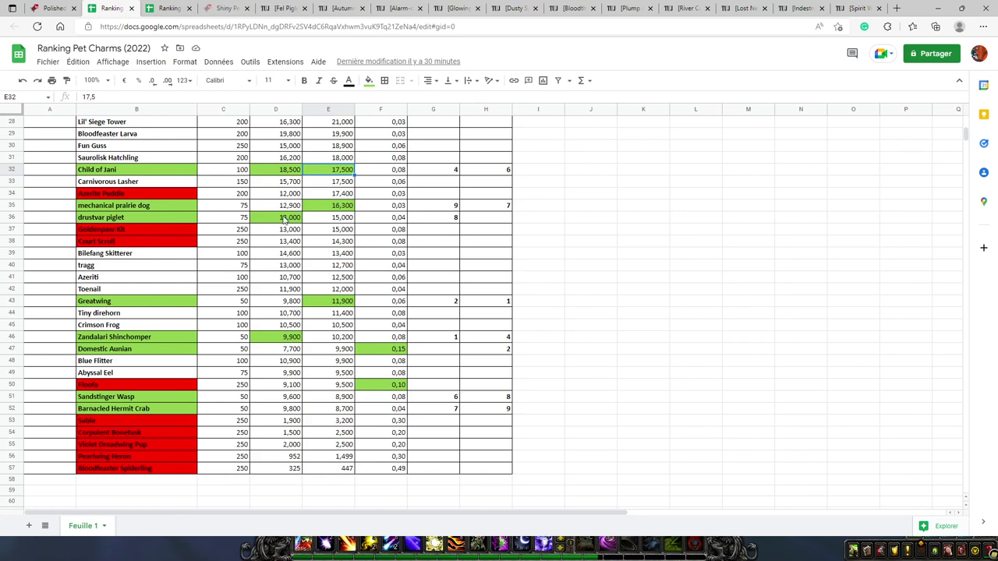
pyautogui.scroll(-2, 285, 220)
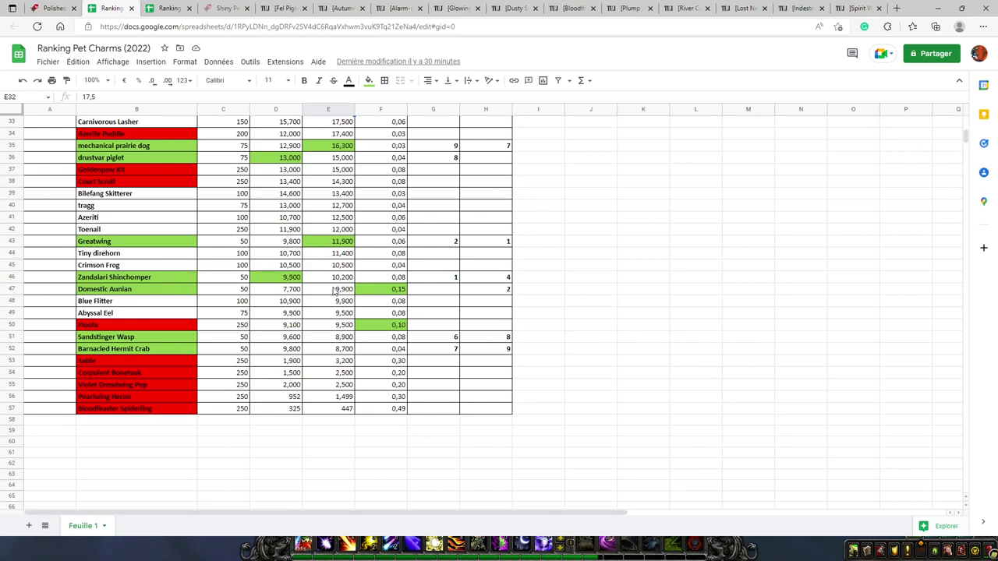
# Step: Compare the figures in the Sellrate column across all pets, from the first row to the last
pyautogui.scroll(9, 343, 290)
pyautogui.scroll(2, 348, 289)
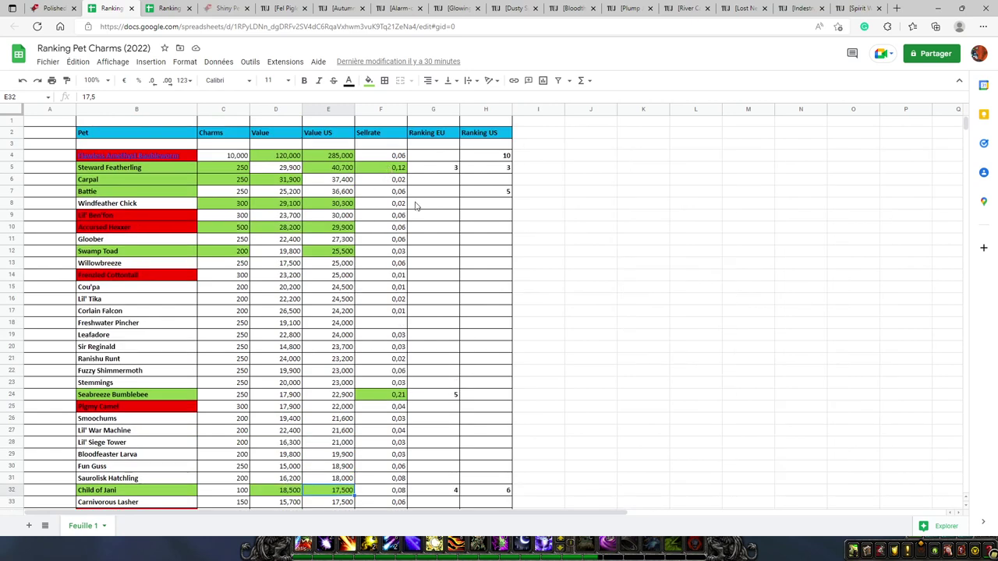
pyautogui.scroll(-7, 401, 168)
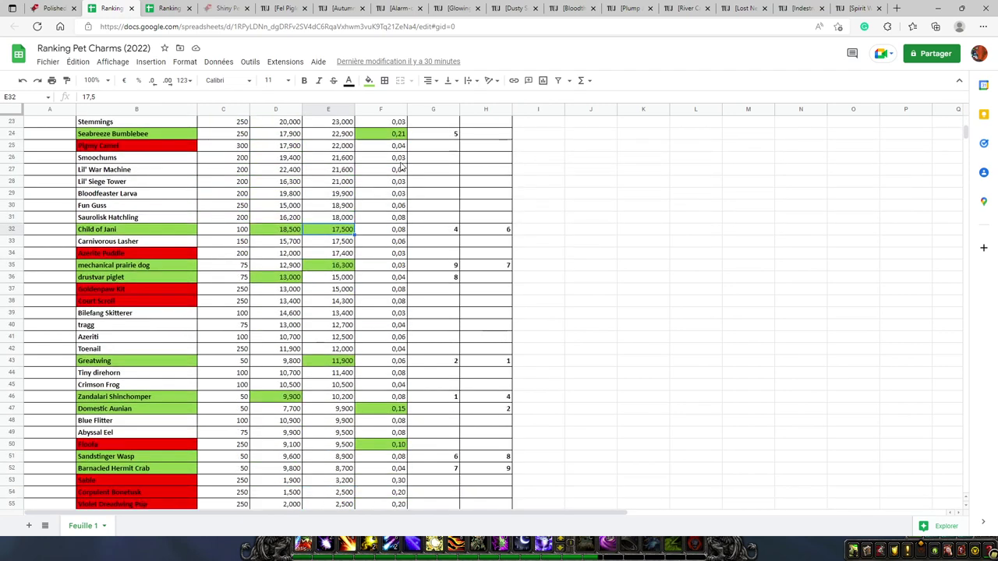
pyautogui.scroll(-2, 401, 176)
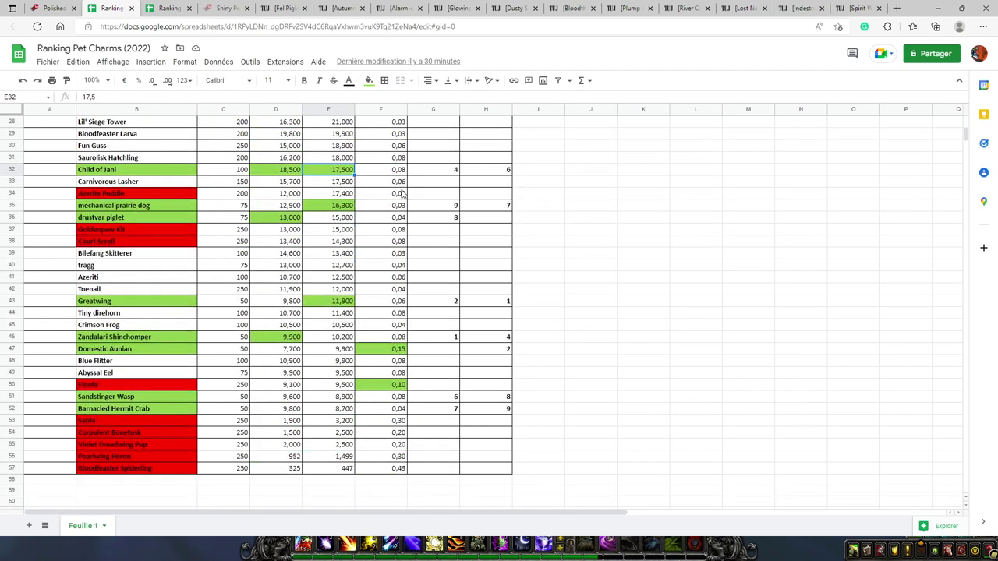
pyautogui.scroll(8, 403, 187)
pyautogui.scroll(1, 403, 193)
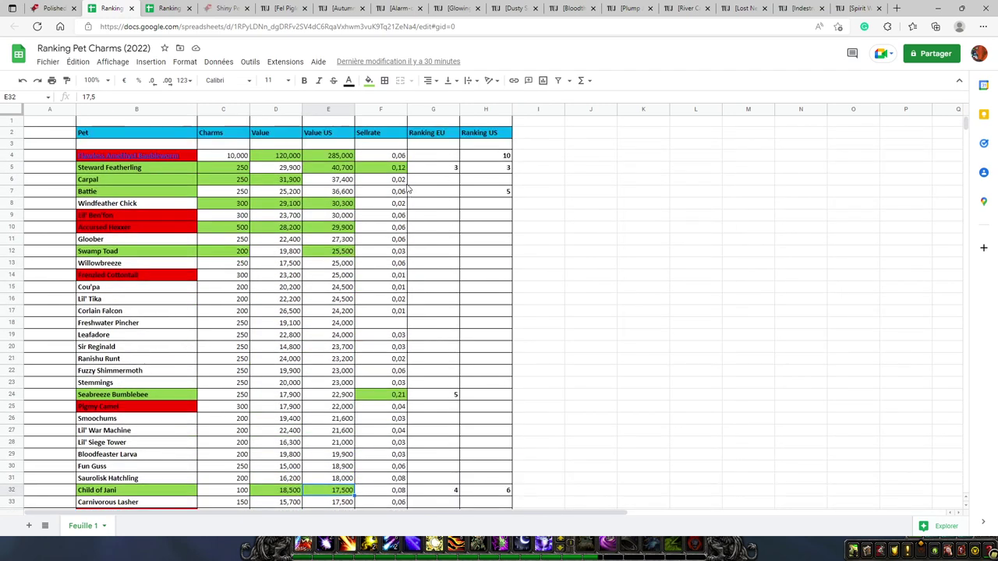
pyautogui.scroll(-7, 404, 193)
pyautogui.scroll(-5, 404, 193)
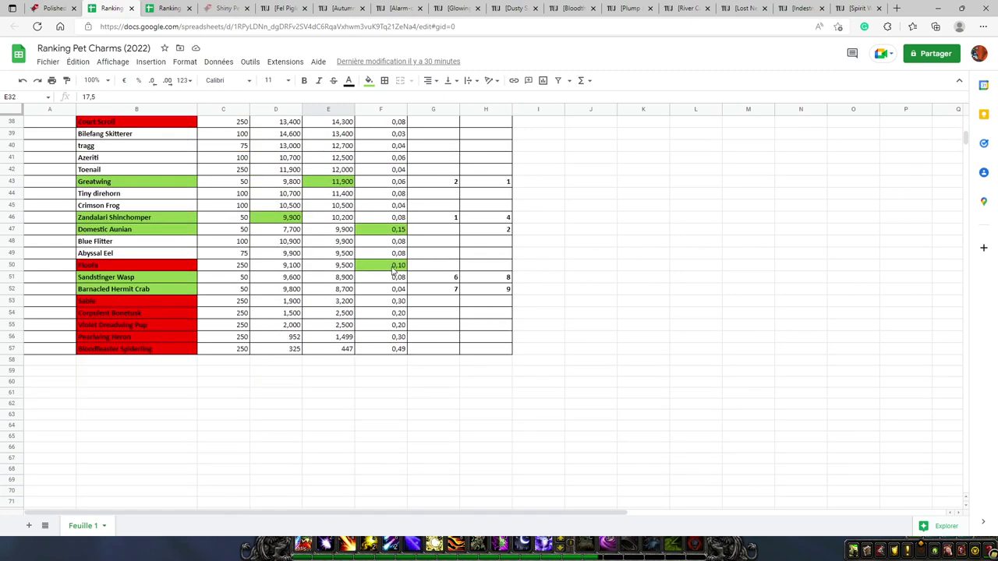
# Step: Select cells D53:E57 to inspect the EU and US values of the five pets ending the list
pyautogui.moveTo(395, 301); pyautogui.dragTo(241, 350)
pyautogui.click(276, 350)
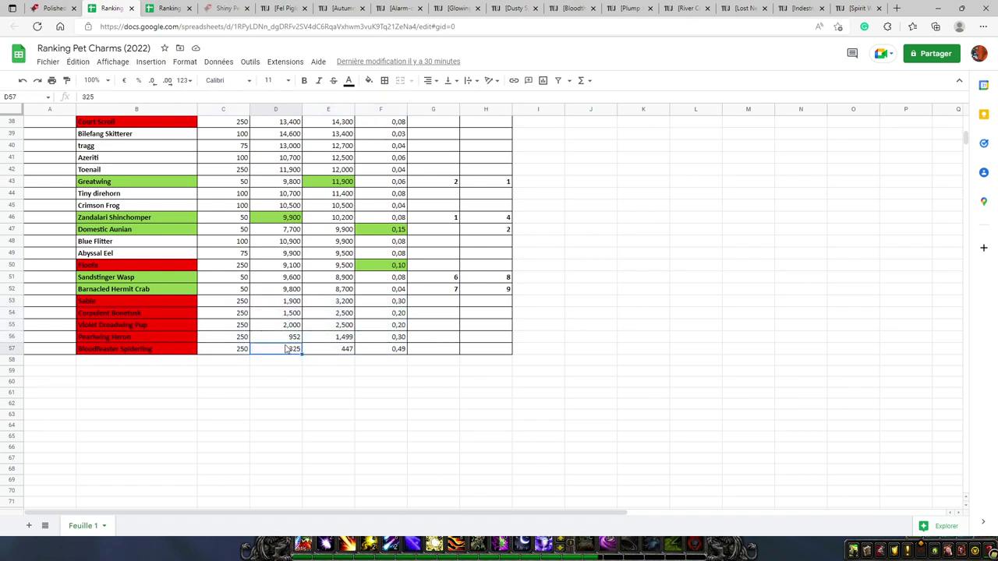
pyautogui.moveTo(277, 303); pyautogui.dragTo(343, 352)
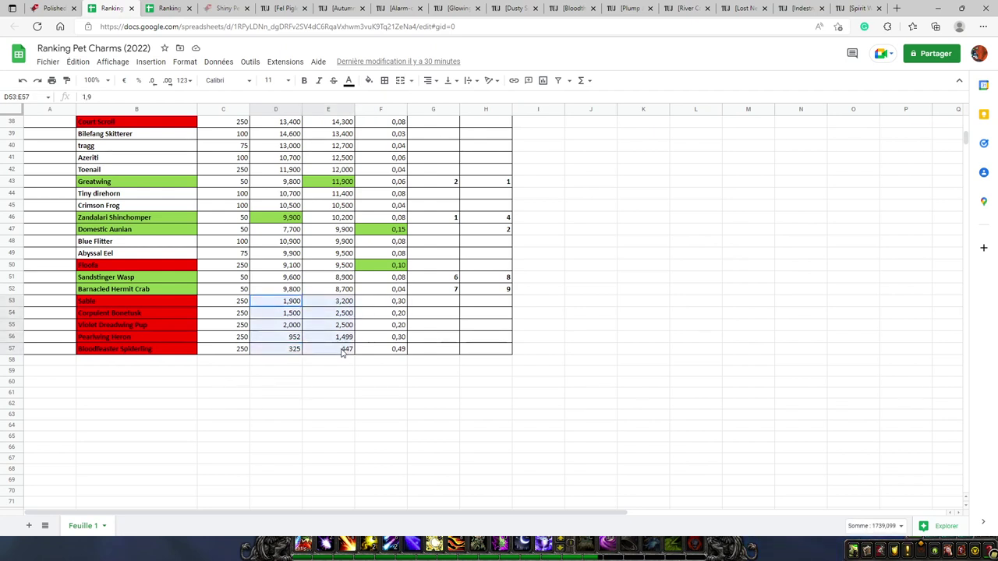
pyautogui.moveTo(343, 352); pyautogui.dragTo(343, 352)
# Step: Check the sellrate of Seabreeze Bumblebee in cell F24
pyautogui.scroll(9, 380, 312)
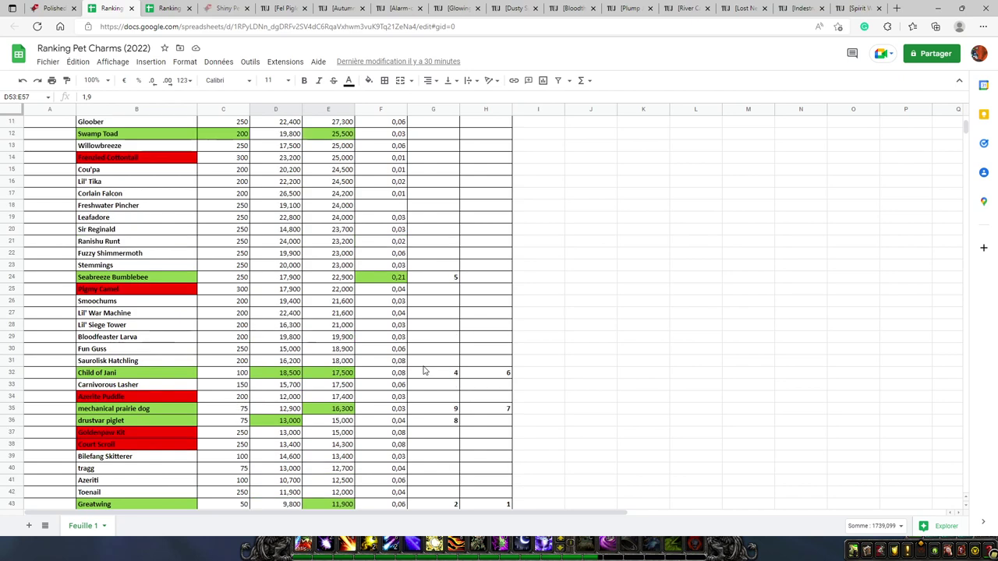
pyautogui.scroll(2, 425, 371)
pyautogui.click(376, 338)
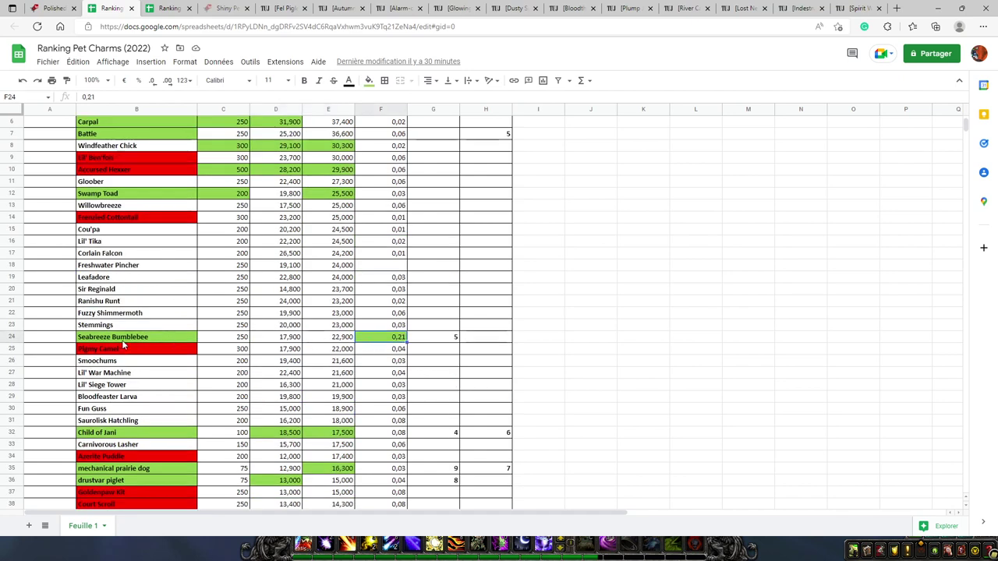
pyautogui.scroll(1, 380, 340)
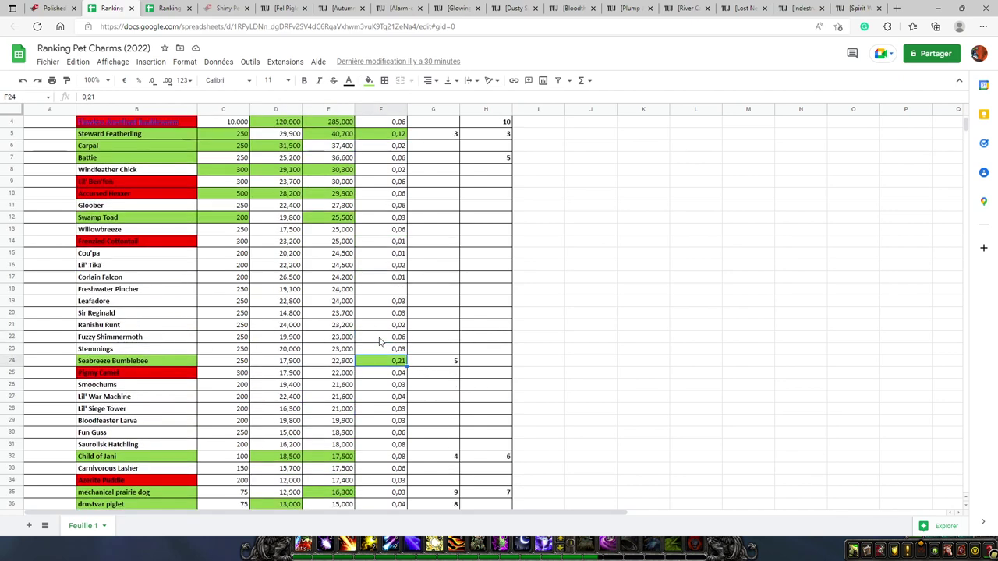
# Step: Check the sellrate of Steward Featherling in cell F5 and find Domestic Aunian, another pet highlighted for its sellrate
pyautogui.scroll(1, 380, 340)
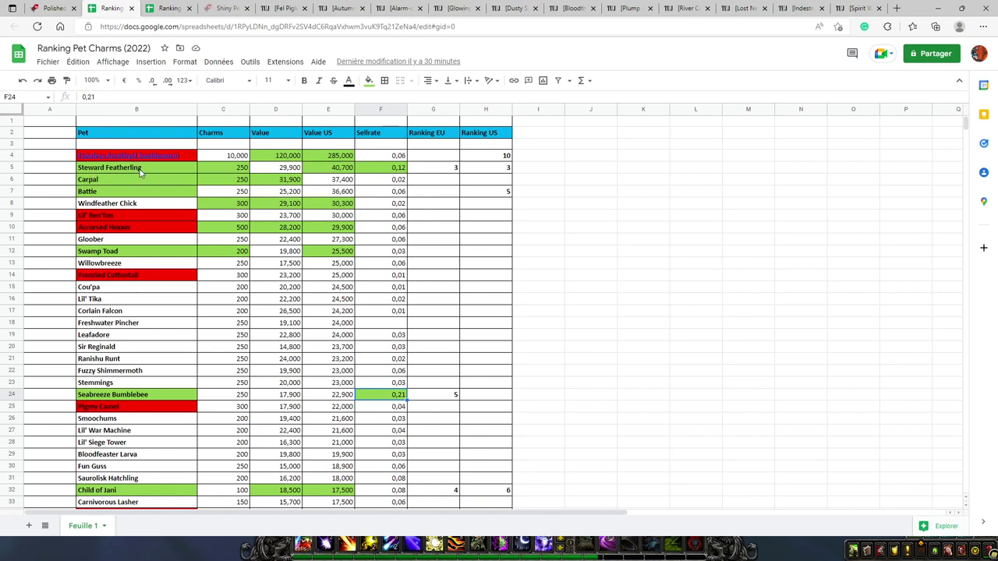
pyautogui.click(386, 173)
pyautogui.scroll(-7, 387, 177)
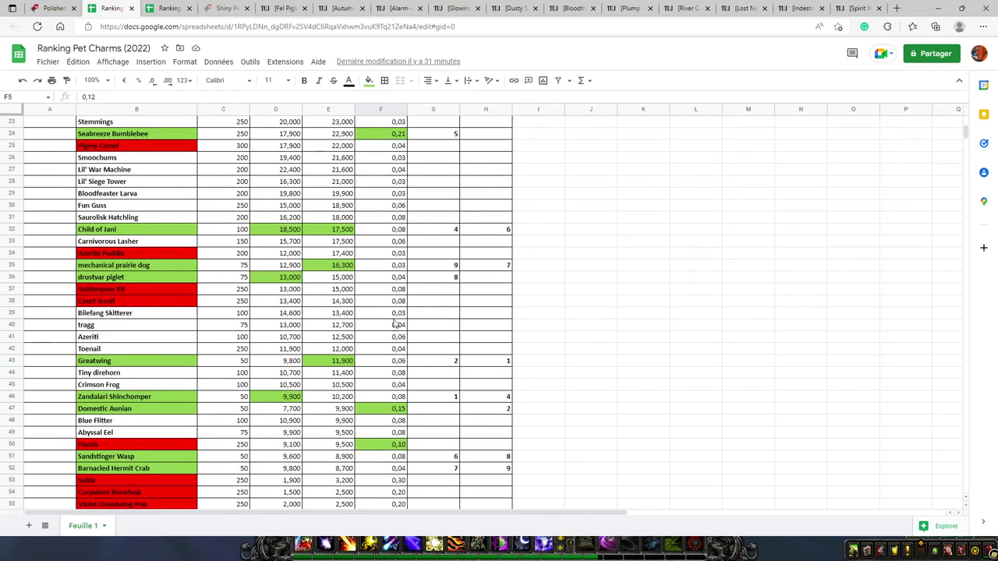
pyautogui.click(130, 412)
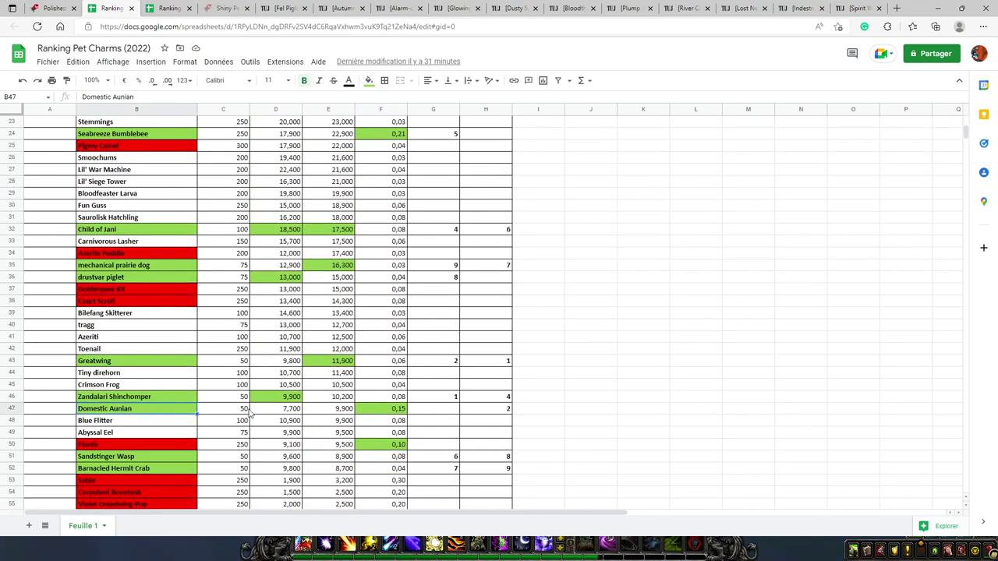
# Step: Compare Sandstinger Wasp in row 51 with Floofa in row 50, checking Floofa's sellrate in cell F50
pyautogui.scroll(-1, 383, 409)
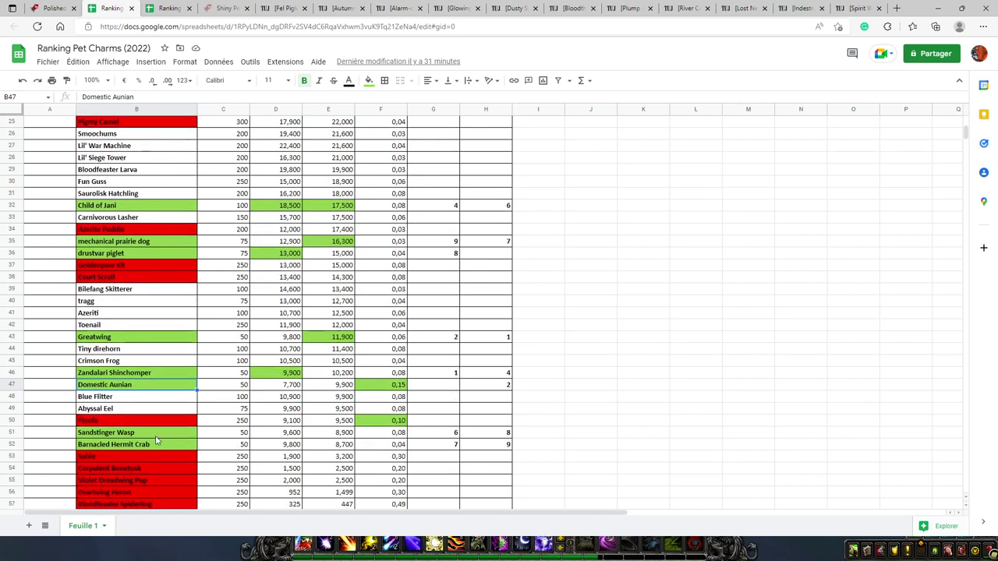
pyautogui.click(130, 435)
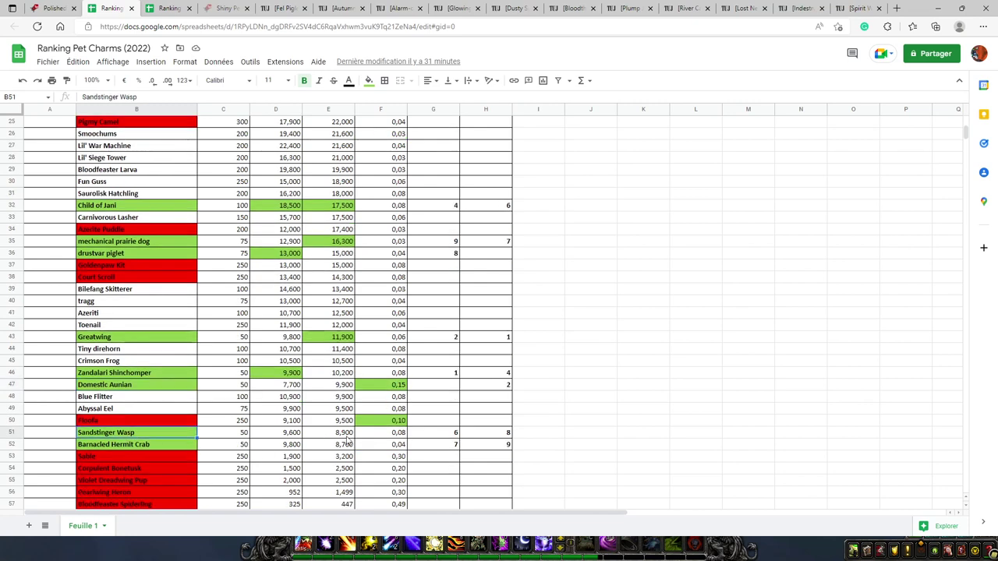
pyautogui.click(388, 422)
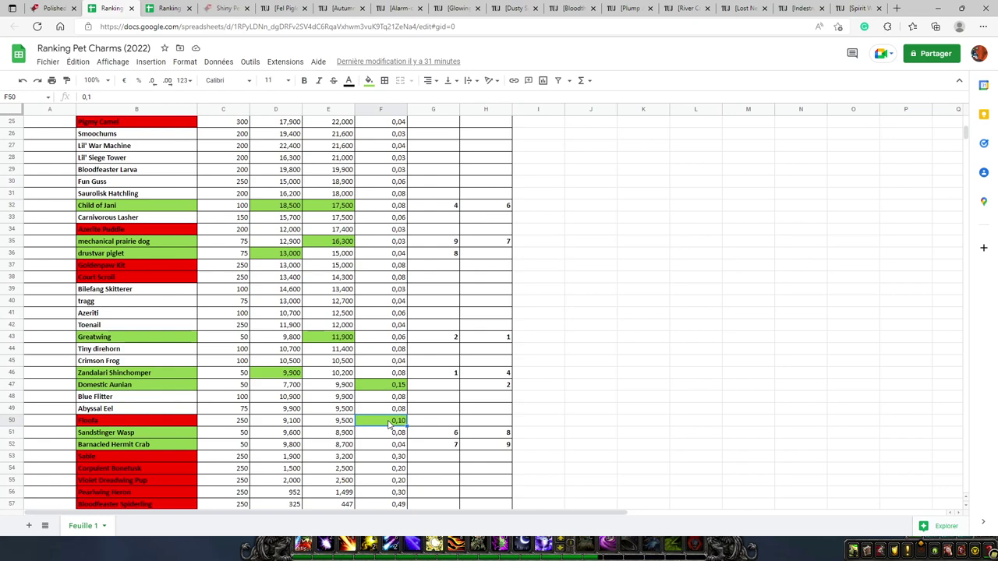
pyautogui.click(164, 423)
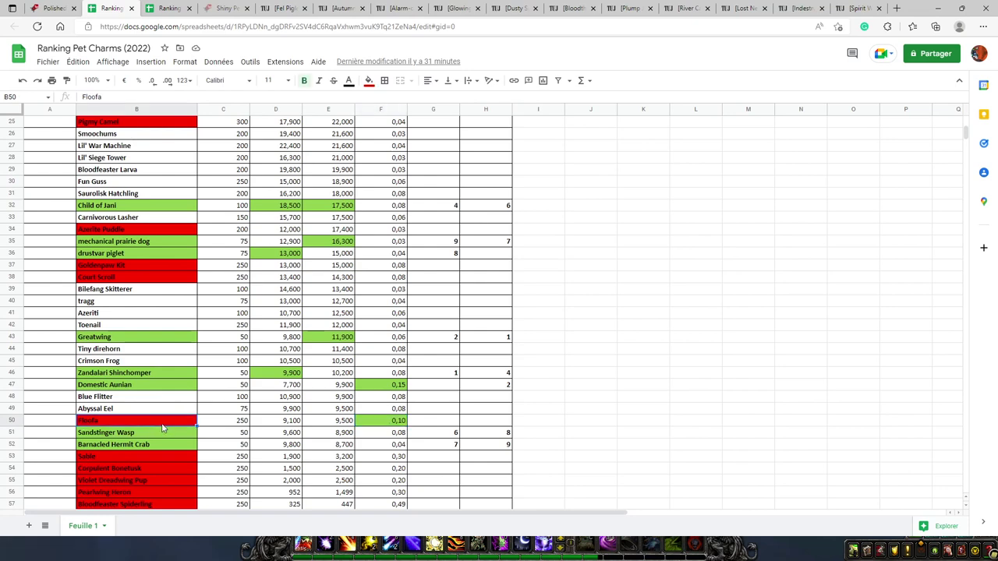
pyautogui.click(368, 421)
pyautogui.scroll(5, 366, 423)
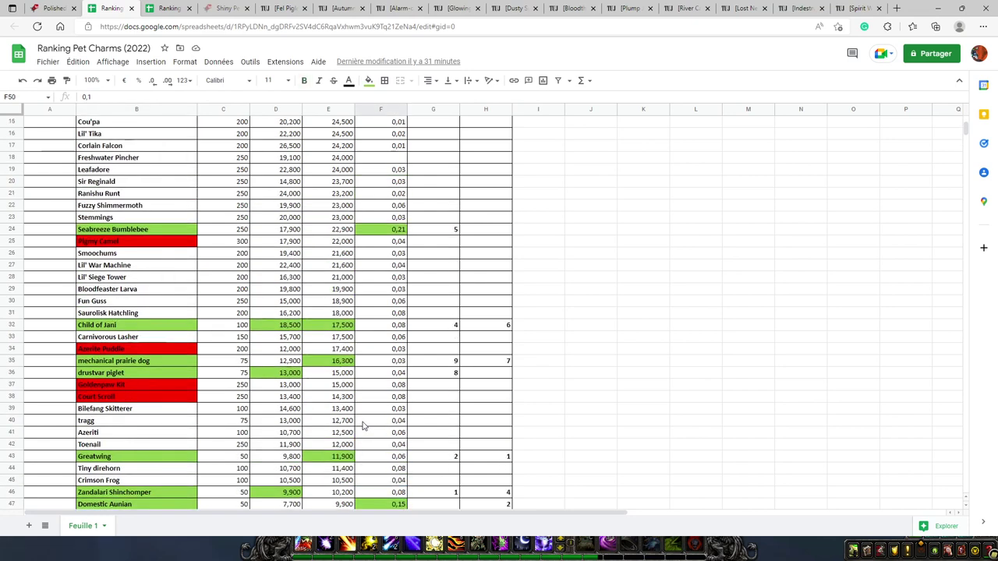
pyautogui.scroll(3, 362, 425)
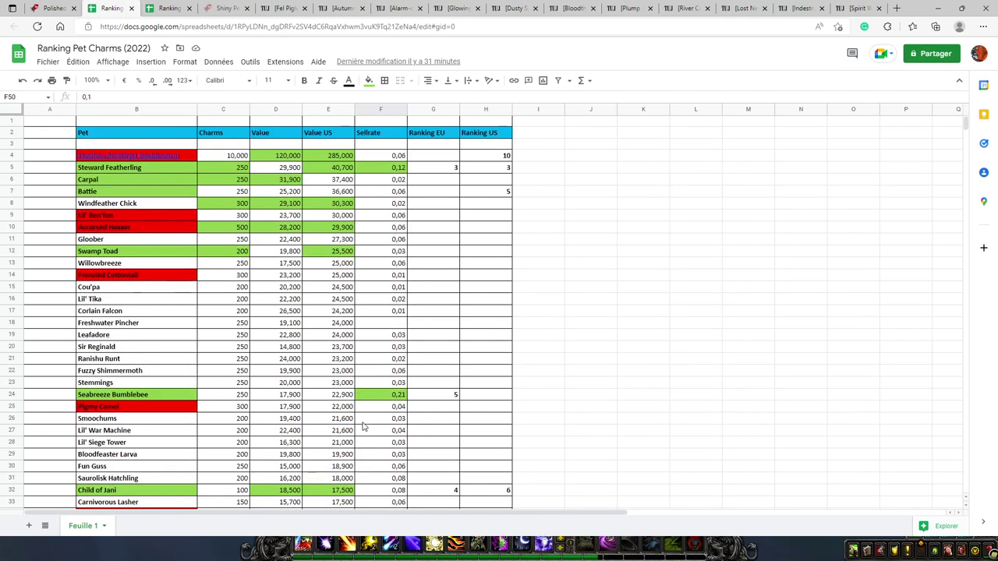
pyautogui.scroll(-2, 363, 425)
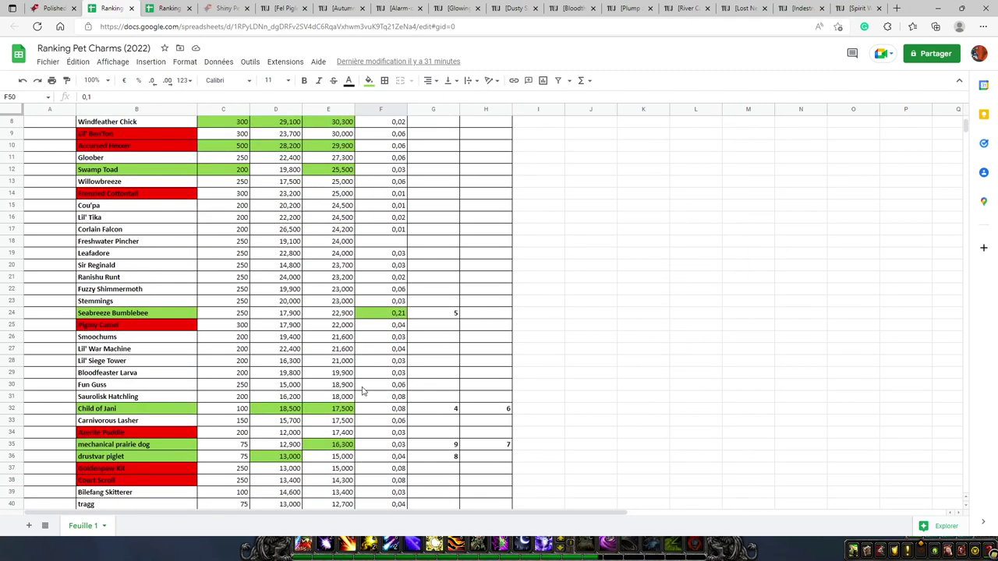
pyautogui.scroll(2, 364, 390)
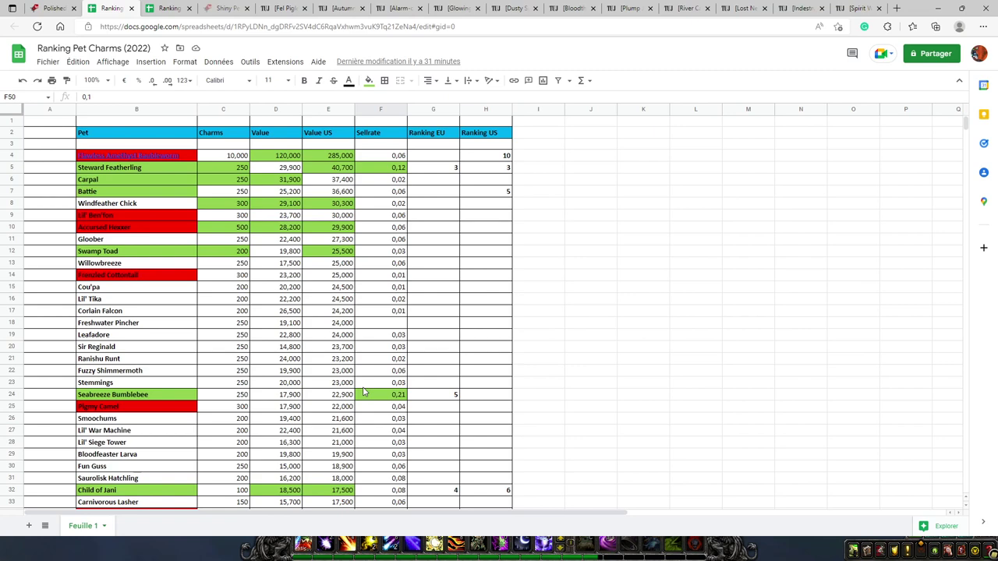
# Step: Inspect the EU ranking of Zandalari Shinchomper in row 46 and go through its charm cost, EU and US values and sellrate
pyautogui.scroll(-10, 456, 225)
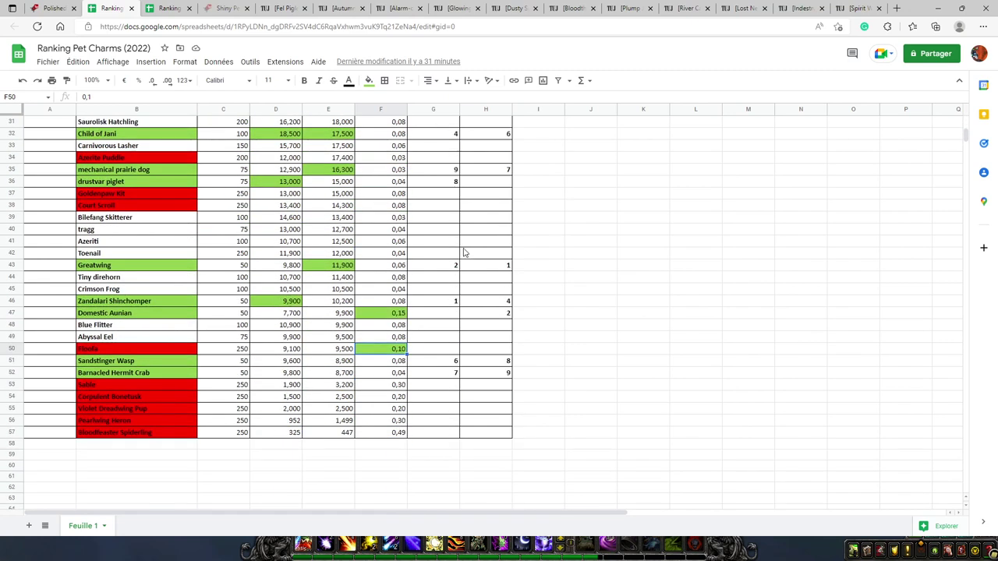
pyautogui.click(449, 304)
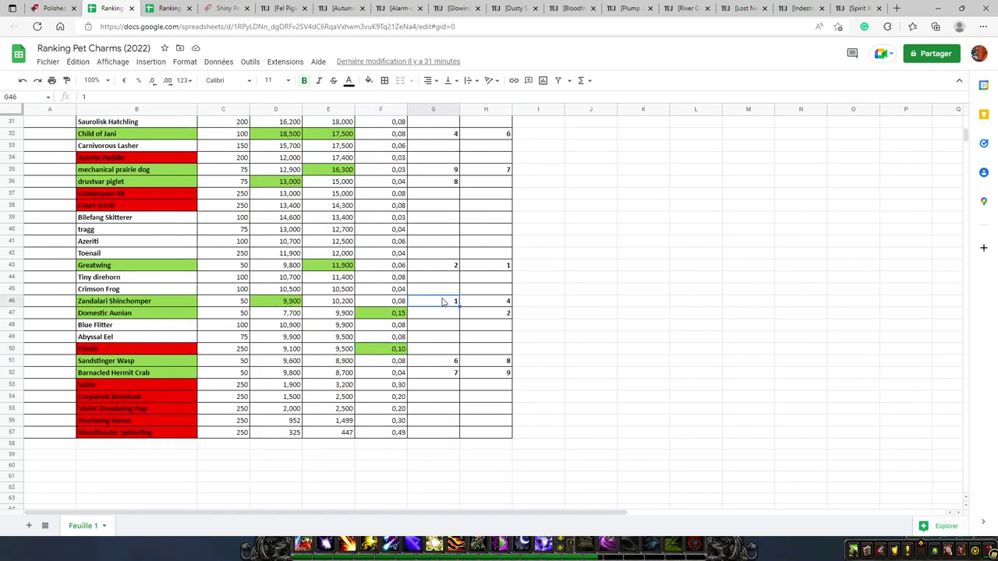
pyautogui.click(186, 304)
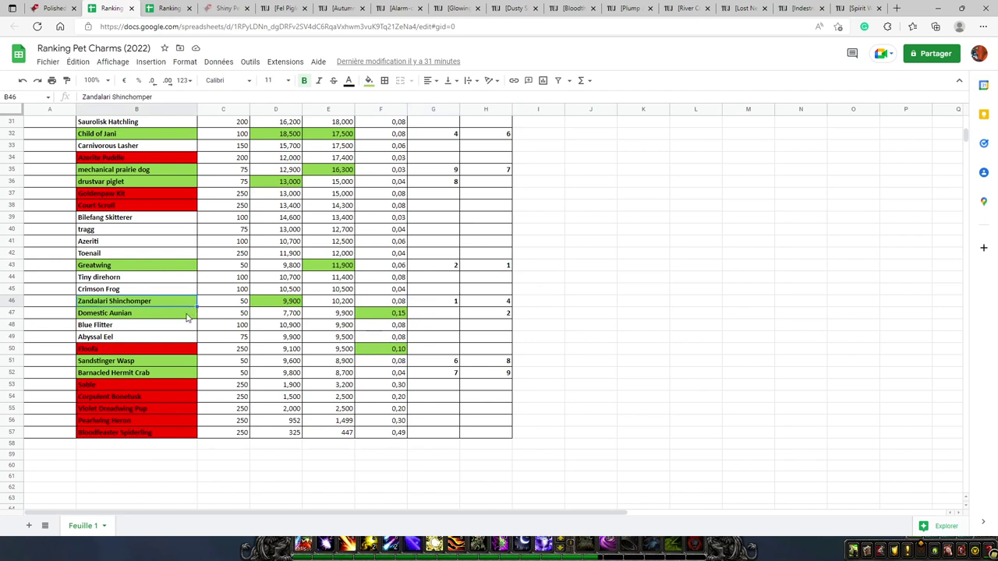
pyautogui.press('Right')
pyautogui.press('Right')
pyautogui.press('Right')
pyautogui.press('Right')
pyautogui.press('Right')
pyautogui.press('Left')
pyautogui.press('Left')
pyautogui.press('Left')
pyautogui.press('Left')
pyautogui.press('Left')
pyautogui.press('Right')
pyautogui.press('Right')
pyautogui.press('Right')
pyautogui.press('Right')
pyautogui.press('Left')
pyautogui.press('Left')
pyautogui.press('Left')
pyautogui.press('Right')
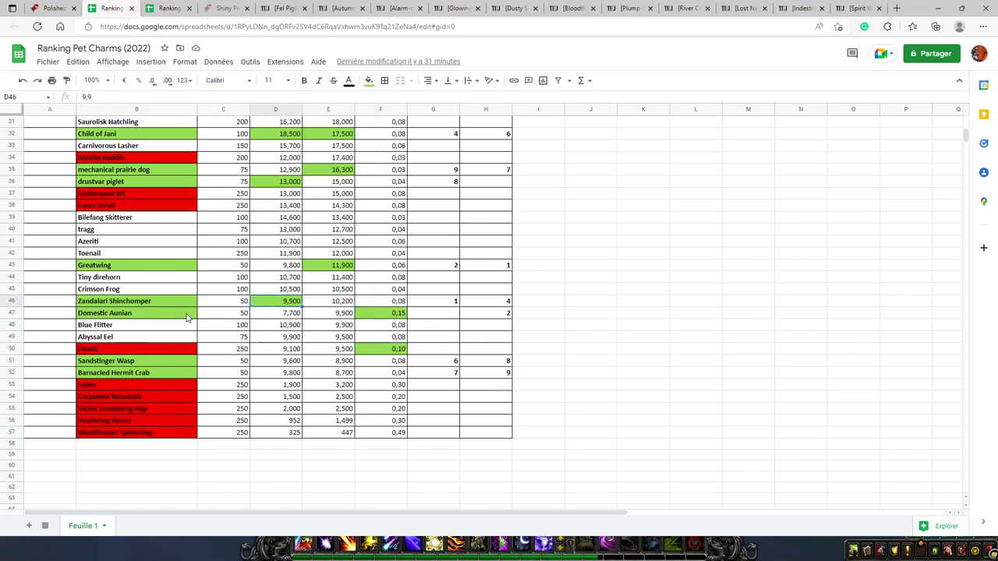
pyautogui.press('Right')
pyautogui.press('Down')
# Step: Inspect the EU ranking of Greatwing in row 43 and go through its charm cost, EU and US values and sellrate
pyautogui.scroll(5, 457, 314)
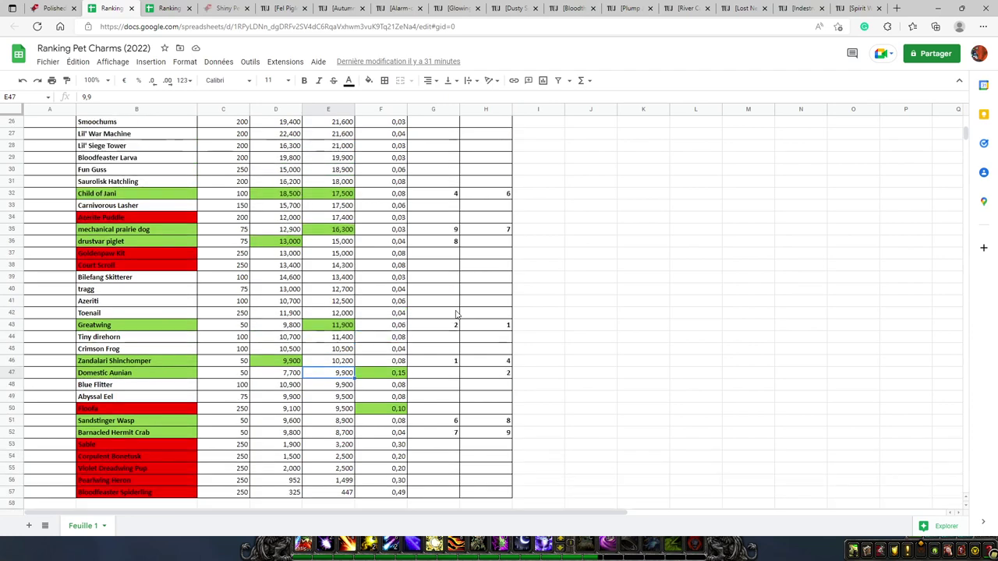
pyautogui.scroll(5, 490, 263)
pyautogui.scroll(-7, 466, 203)
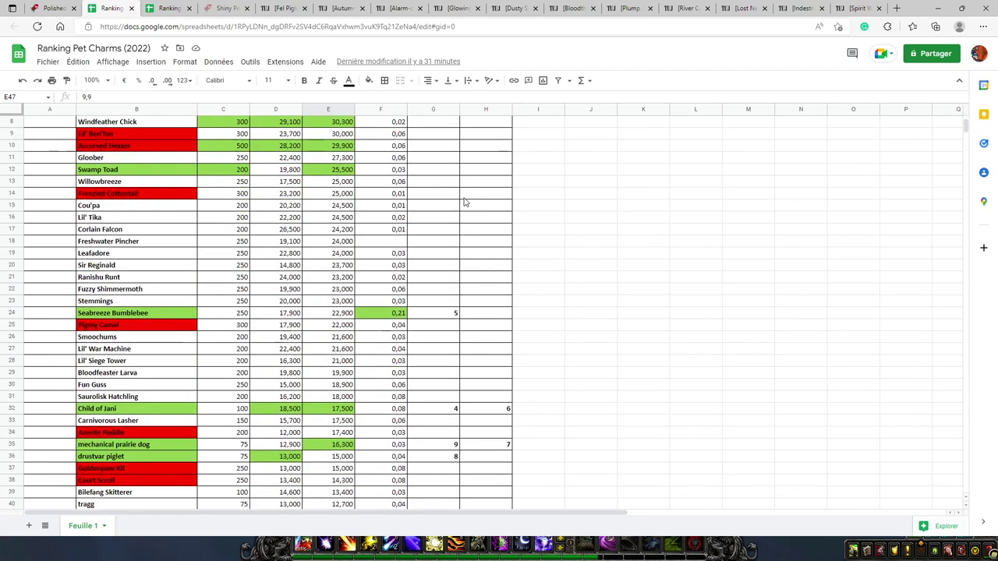
pyautogui.click(434, 361)
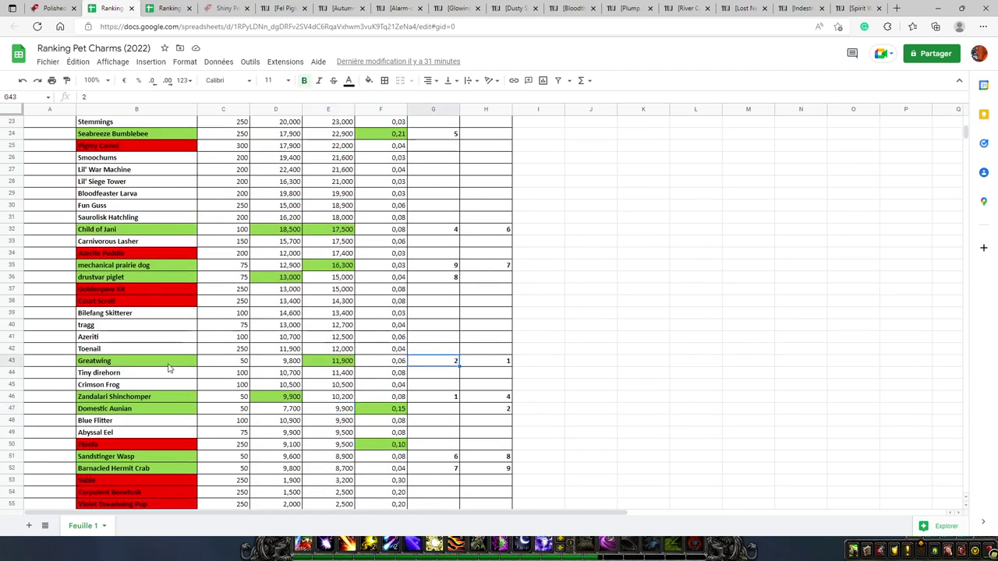
pyautogui.press('Left')
pyautogui.press('Left')
pyautogui.press('Left')
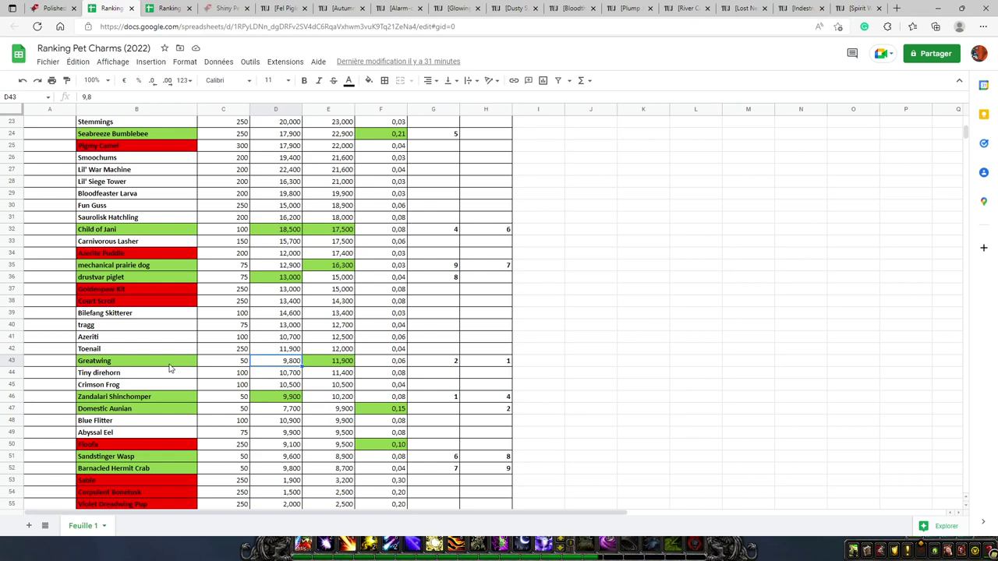
pyautogui.press('Right')
pyautogui.press('Right')
pyautogui.press('Right')
pyautogui.press('Left')
pyautogui.press('Left')
pyautogui.press('Left')
pyautogui.press('Left')
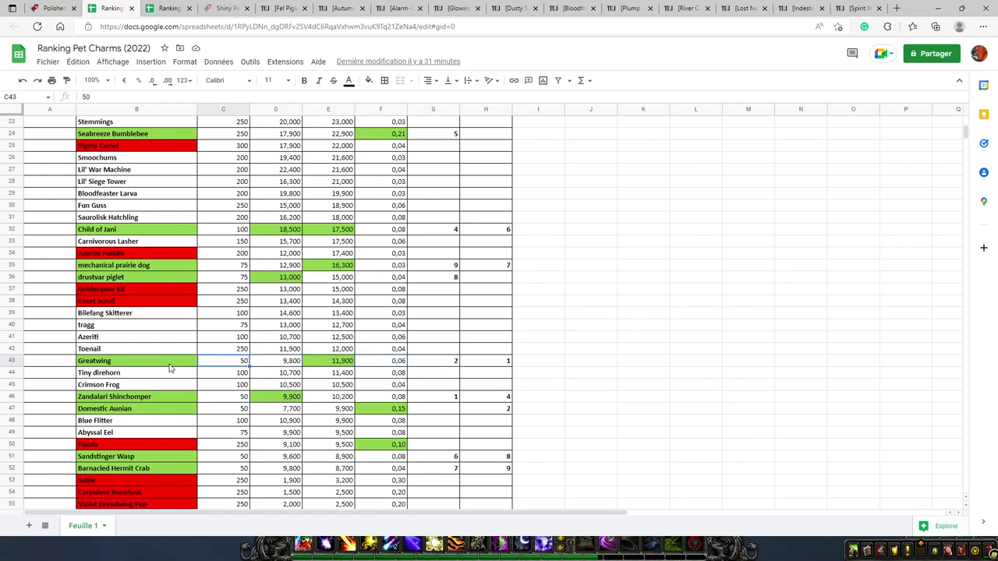
pyautogui.press('Right')
pyautogui.press('Right')
pyautogui.press('Right')
pyautogui.press('Right')
# Step: Examine Steward Featherling in row 5, going through its charm cost, EU and US values and sellrate
pyautogui.scroll(5, 415, 360)
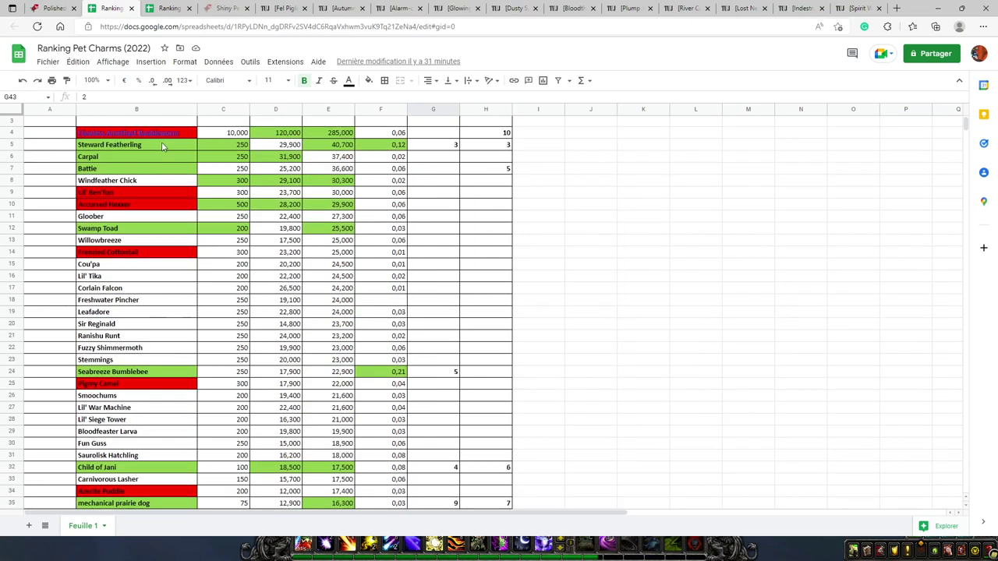
pyautogui.click(162, 147)
pyautogui.press('Right')
pyautogui.press('Right')
pyautogui.press('Left')
pyautogui.press('Left')
pyautogui.press('Right')
pyautogui.press('Right')
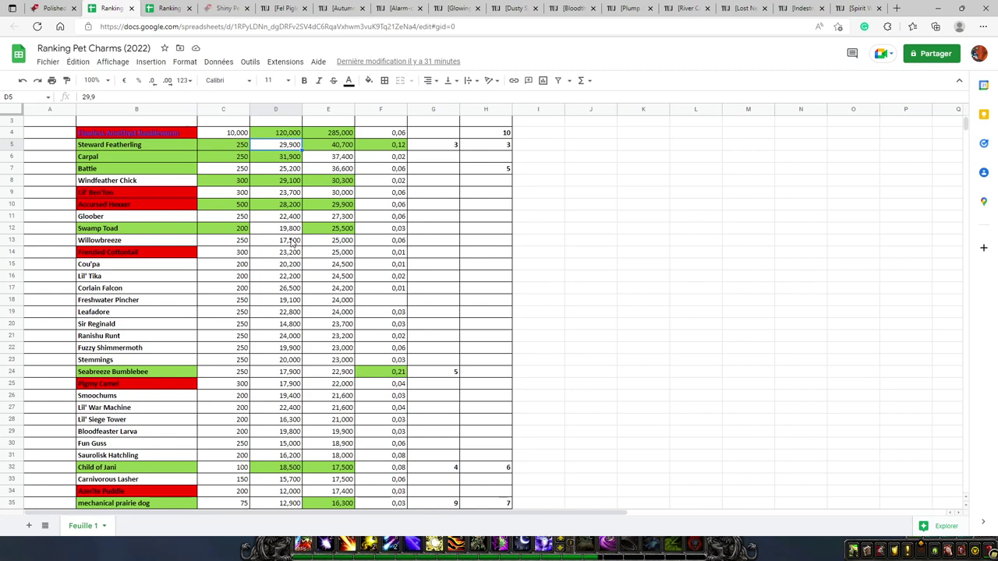
pyautogui.press('Right')
pyautogui.press('Right')
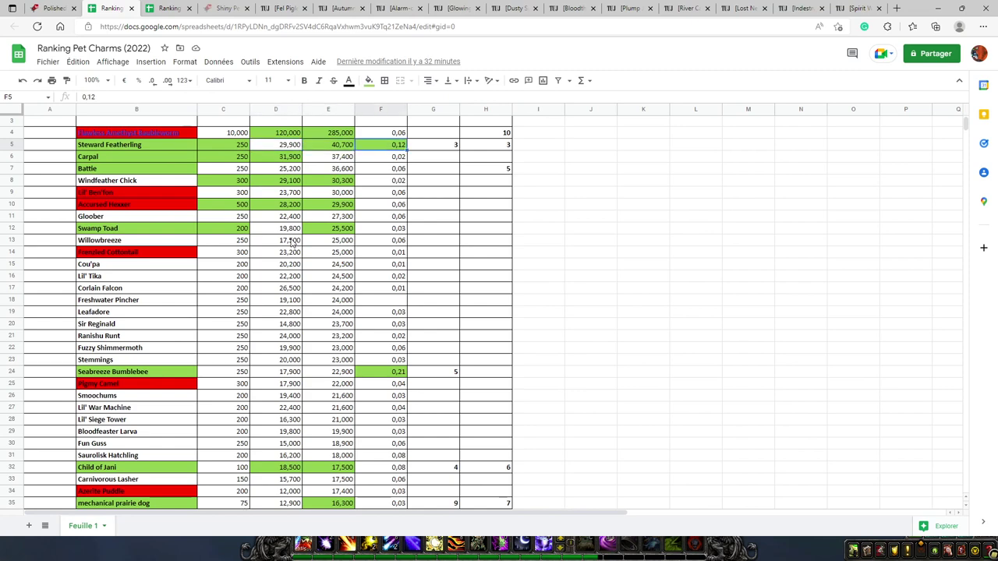
# Step: Check the EU ranking of Child of Jani in cell G32 and select the pet's name
pyautogui.scroll(-5, 292, 241)
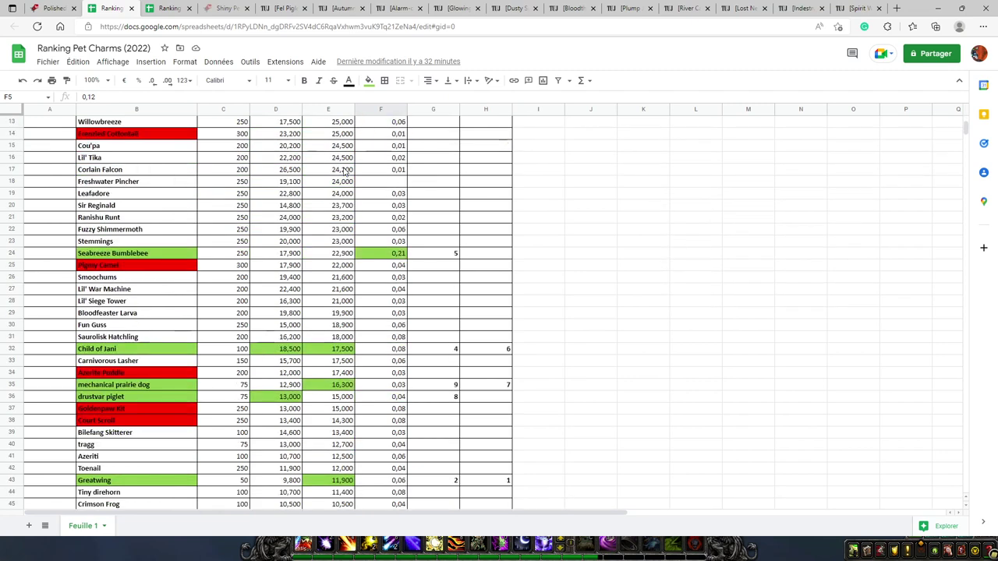
pyautogui.click(439, 294)
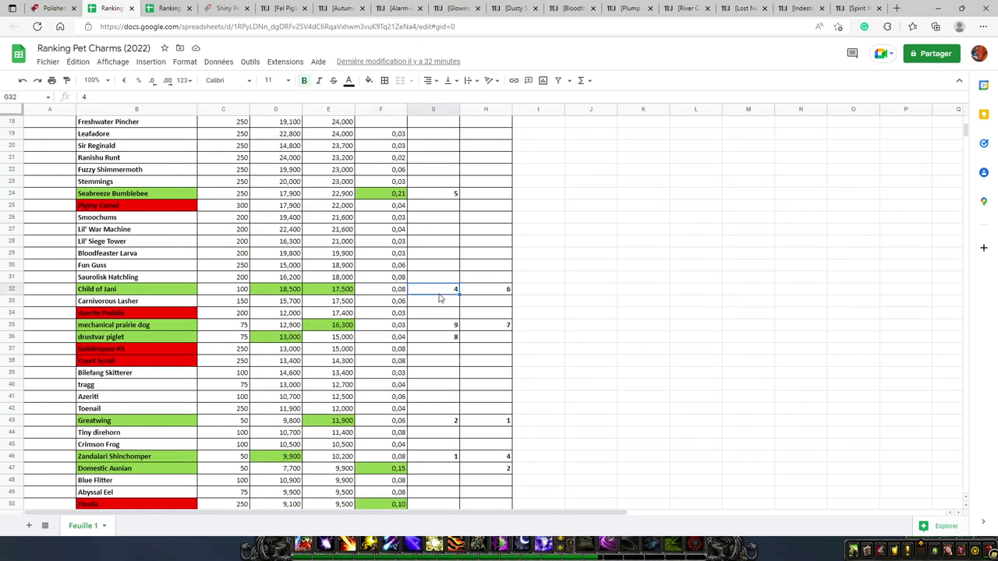
pyautogui.click(154, 295)
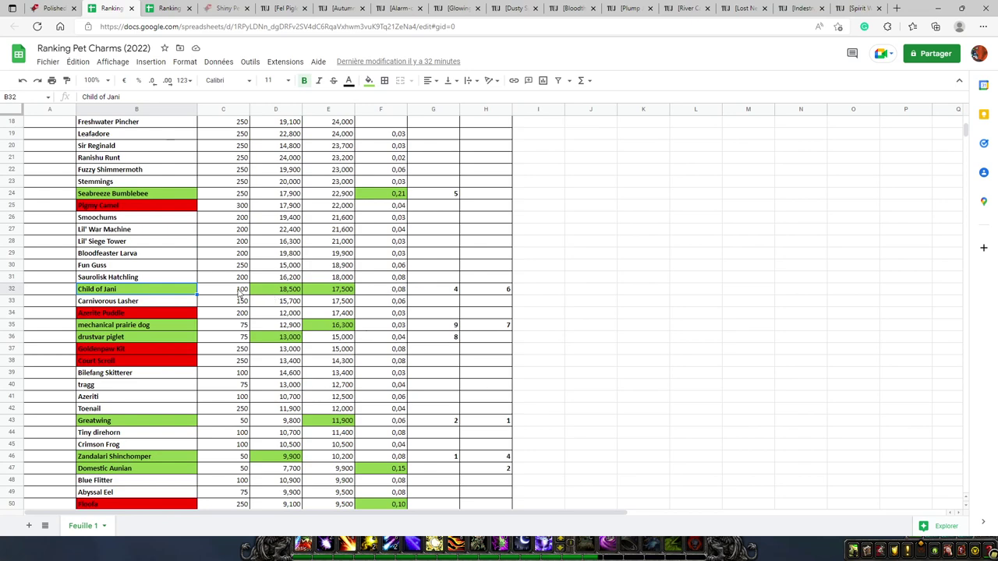
# Step: Examine Seabreeze Bumblebee in row 24, checking its EU value in D24 and its sellrate in F24
pyautogui.scroll(-3, 434, 294)
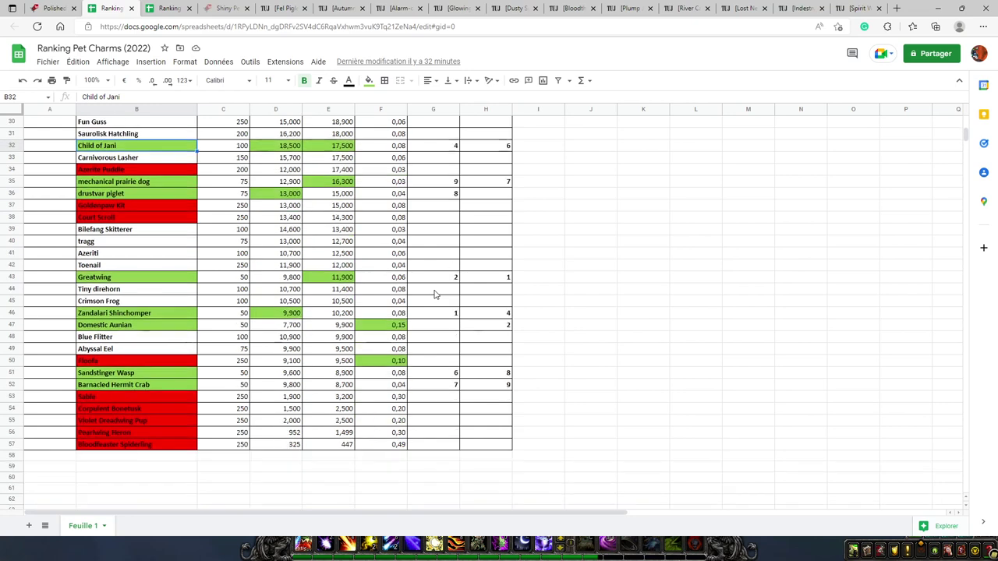
pyautogui.scroll(5, 443, 398)
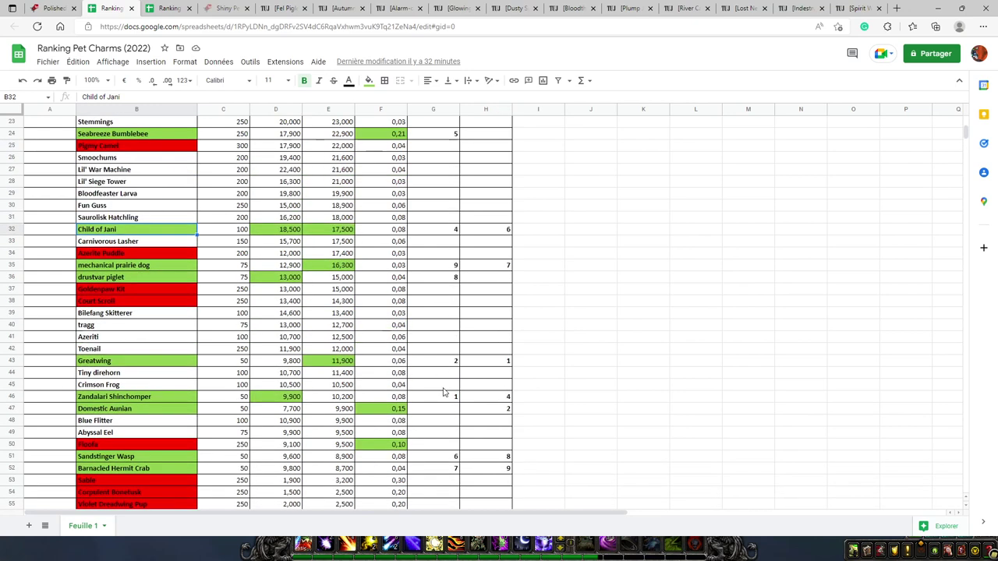
pyautogui.click(180, 230)
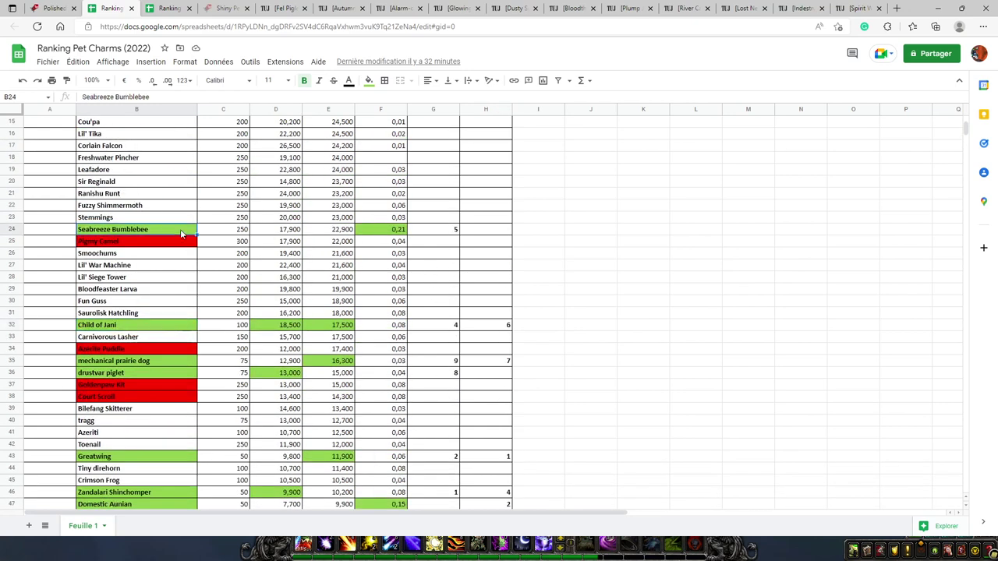
pyautogui.click(283, 232)
pyautogui.scroll(5, 315, 297)
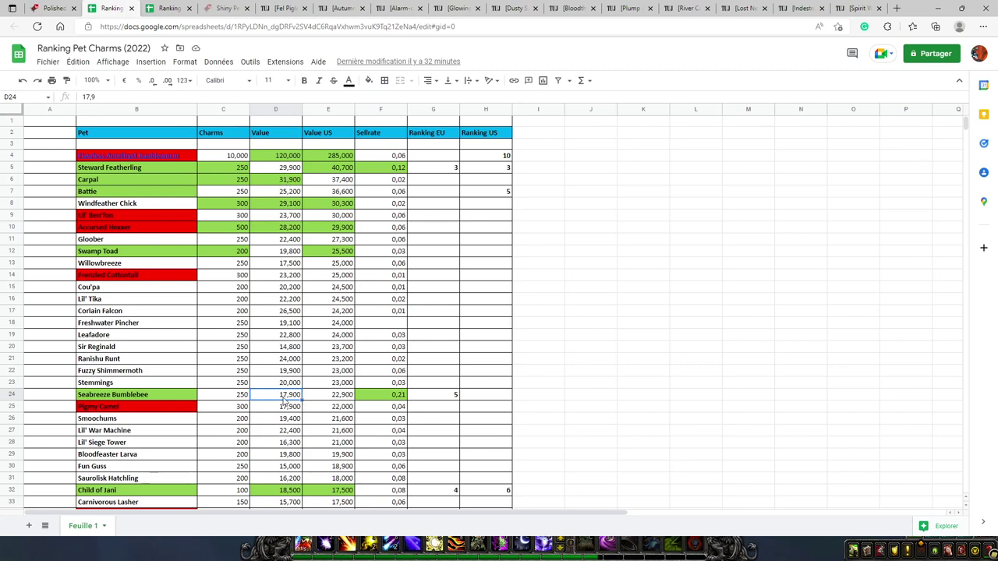
pyautogui.click(384, 396)
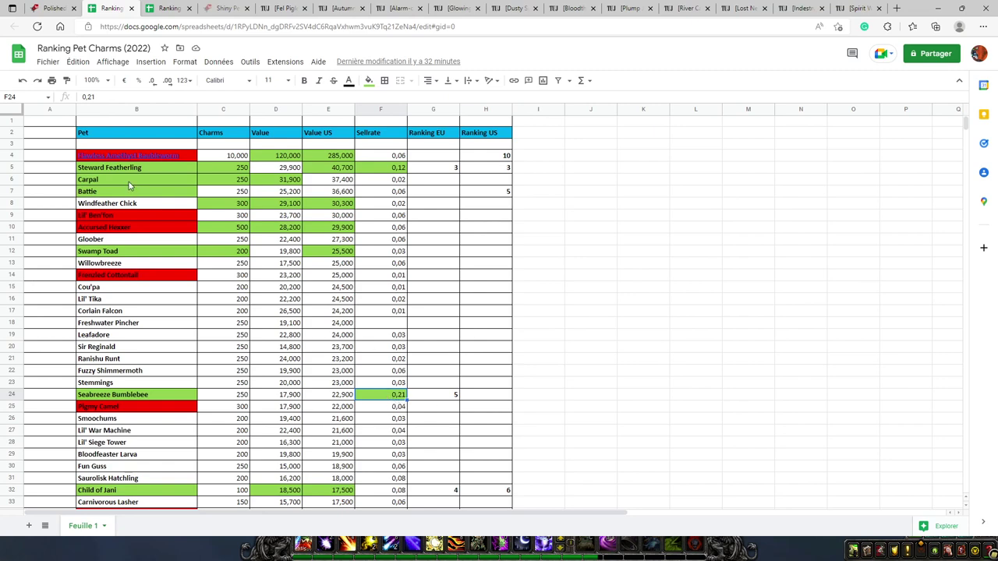
# Step: Check the charm cost of Sandstinger Wasp in cell C51 and review the other EU-ranked pets above it
pyautogui.scroll(-10, 463, 323)
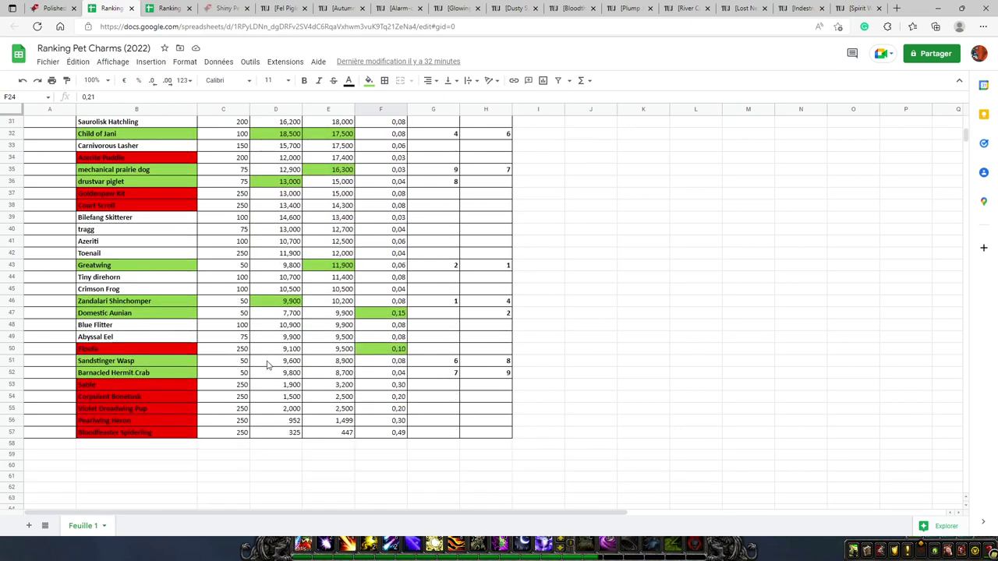
pyautogui.click(243, 363)
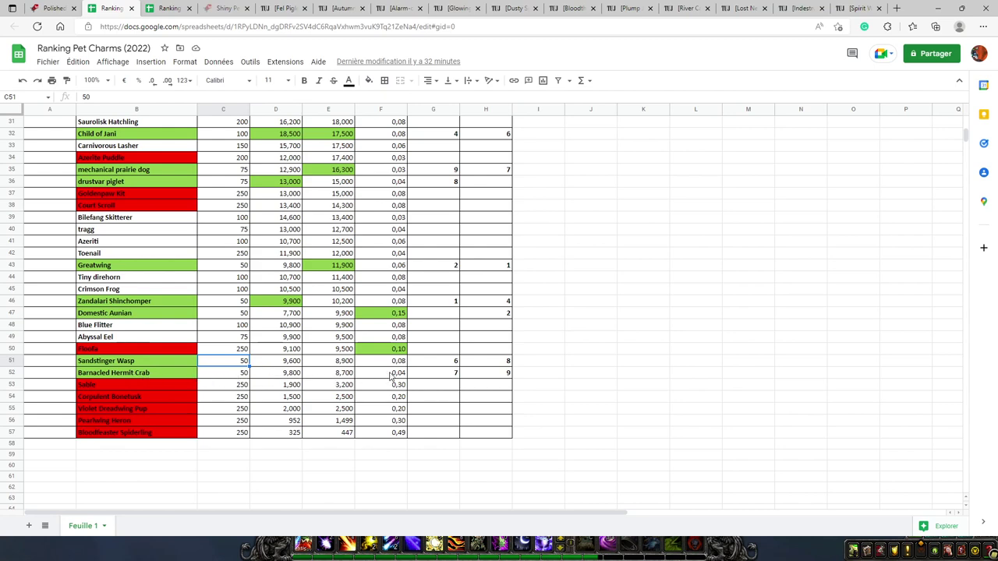
pyautogui.scroll(2, 466, 386)
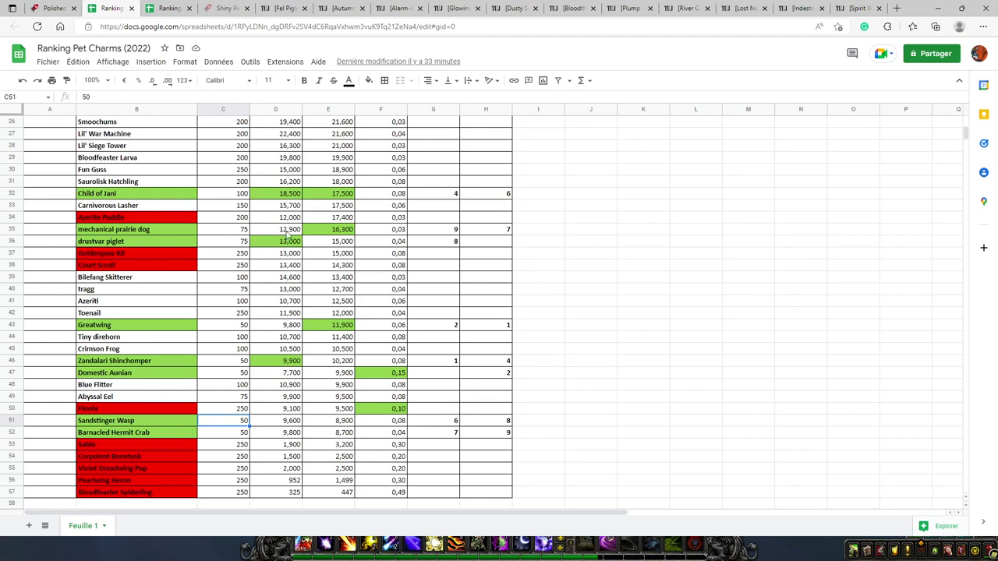
pyautogui.scroll(5, 457, 251)
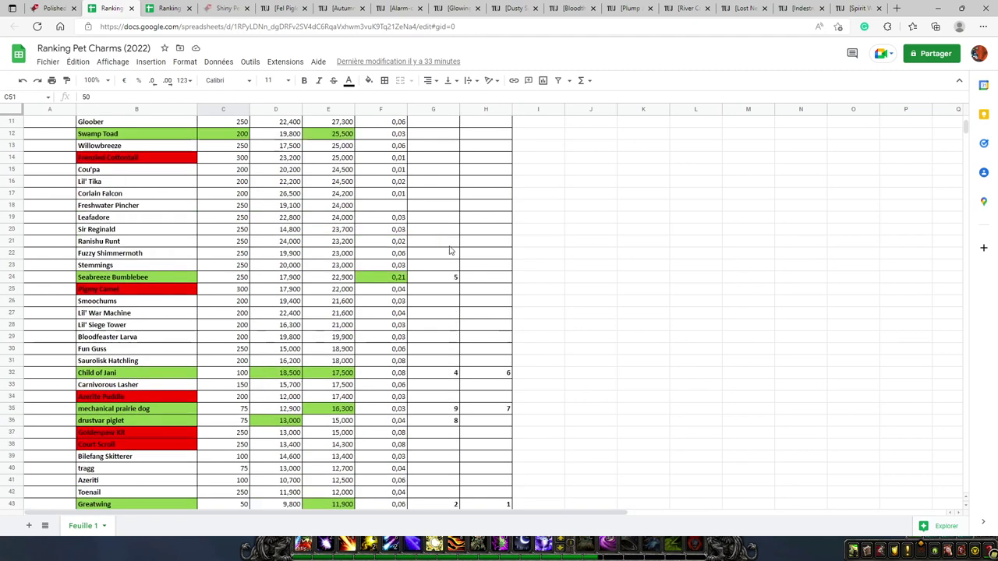
# Step: Review the ranked pets and enter 10 as the EU ranking of Carpal in cell G6
pyautogui.scroll(-6, 461, 283)
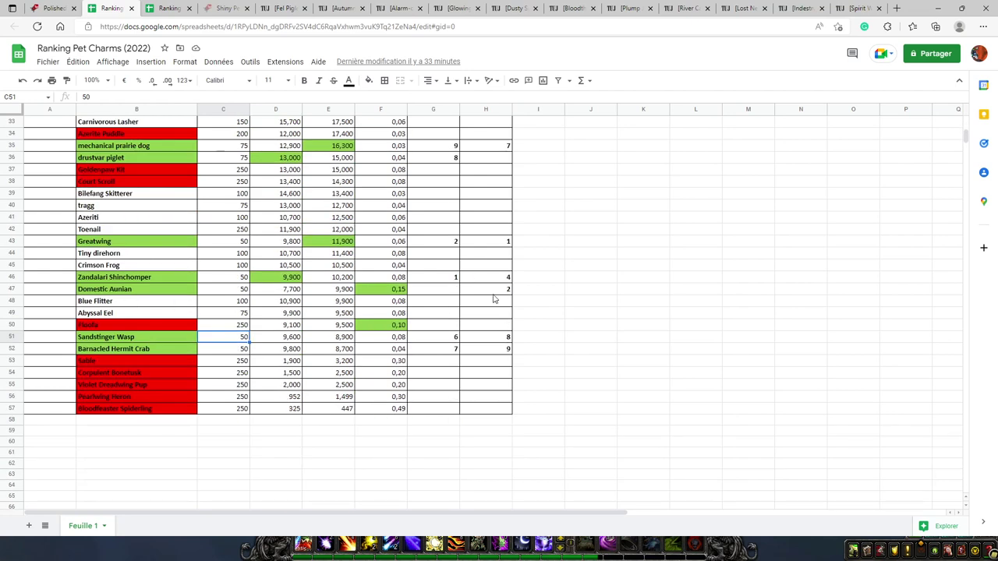
pyautogui.scroll(7, 493, 300)
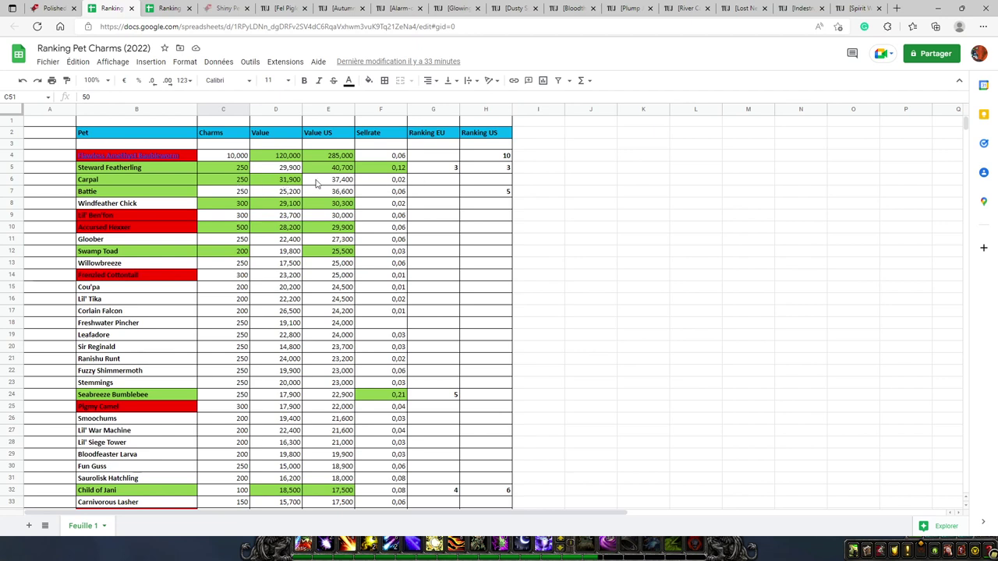
pyautogui.click(433, 179)
pyautogui.write('10')
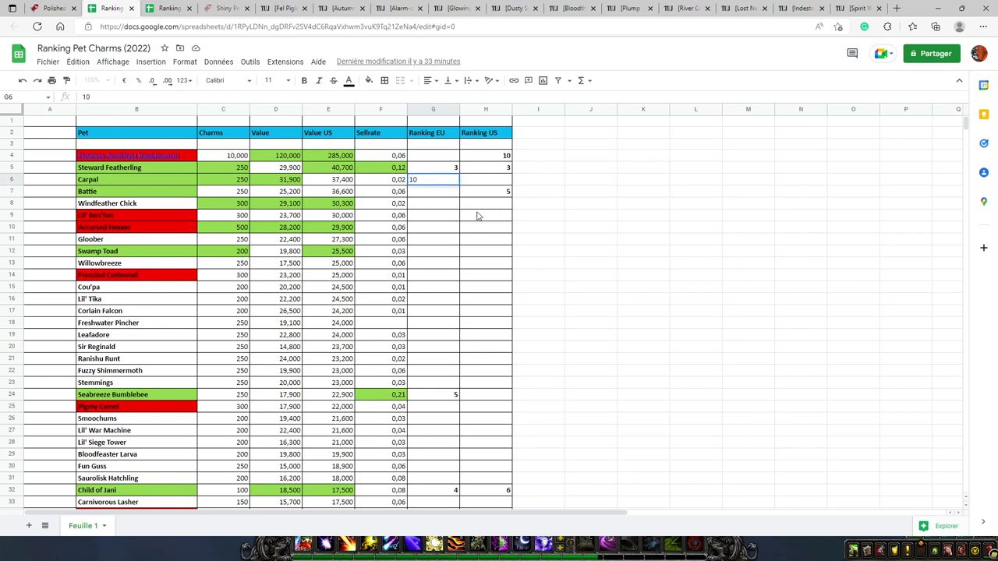
pyautogui.click(480, 217)
# Step: Examine the top US-ranked pets, checking Greatwing's name and US value in row 43 and Domestic Aunian's sellrate in F47
pyautogui.scroll(-3, 486, 203)
pyautogui.scroll(-5, 485, 201)
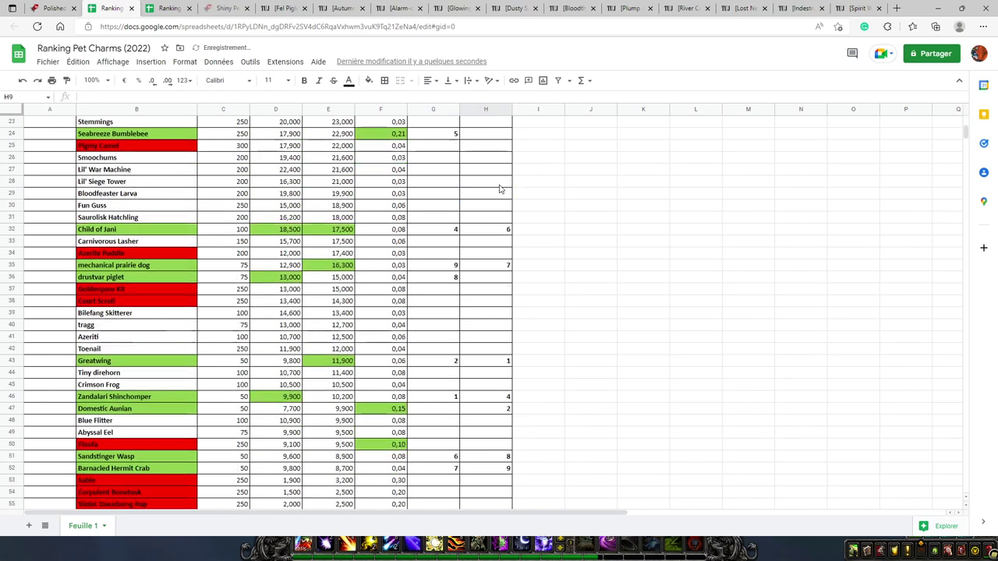
pyautogui.click(487, 304)
pyautogui.click(136, 307)
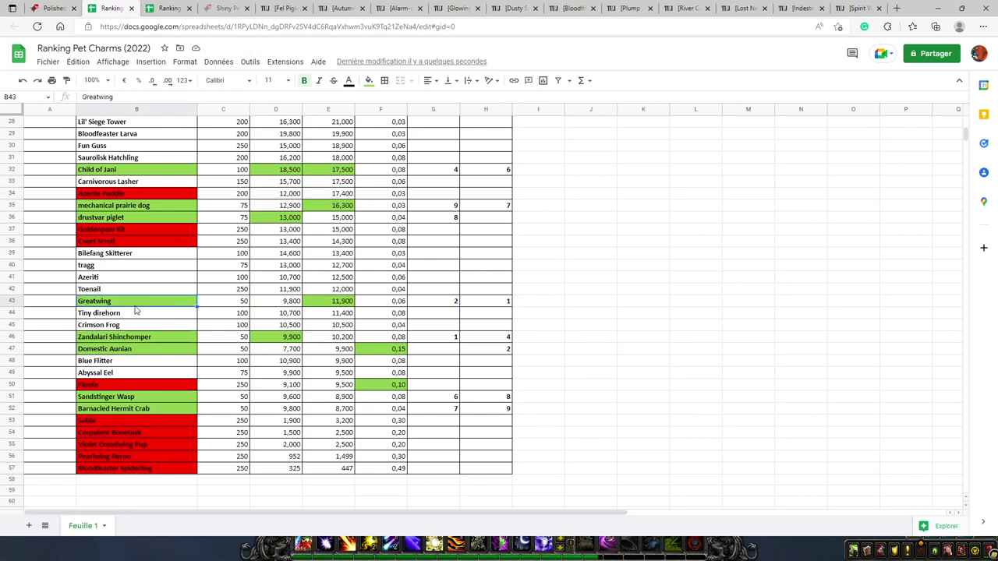
pyautogui.click(336, 305)
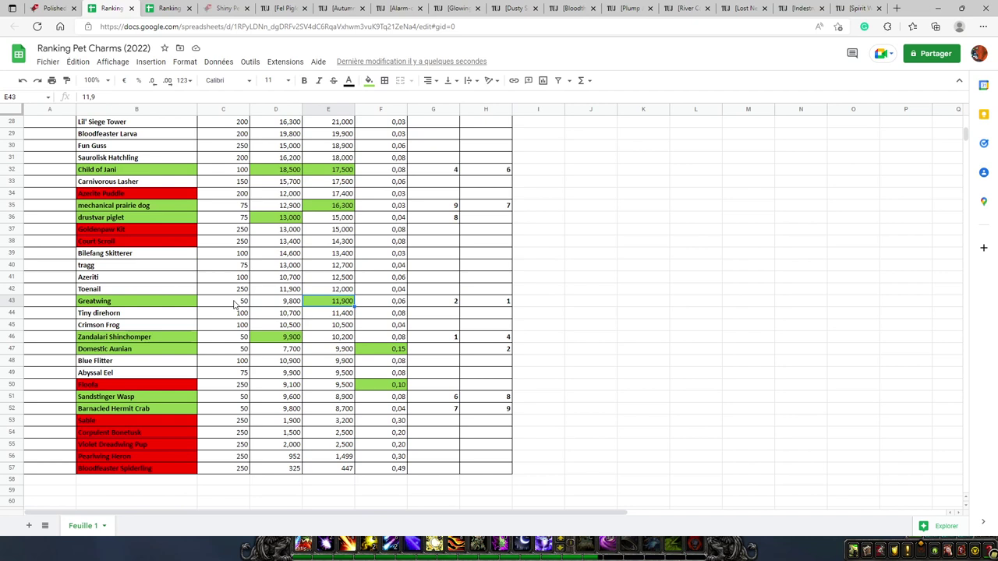
pyautogui.click(398, 353)
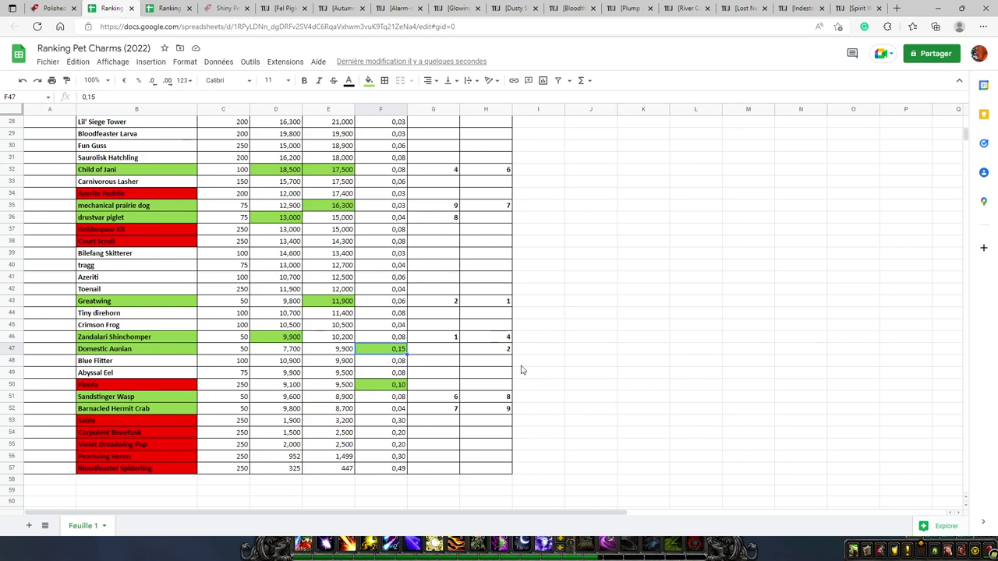
# Step: Review the US rankings of Steward Featherling, Zandalari Shinchomper and Battie in the table
pyautogui.scroll(4, 499, 372)
pyautogui.scroll(2, 499, 371)
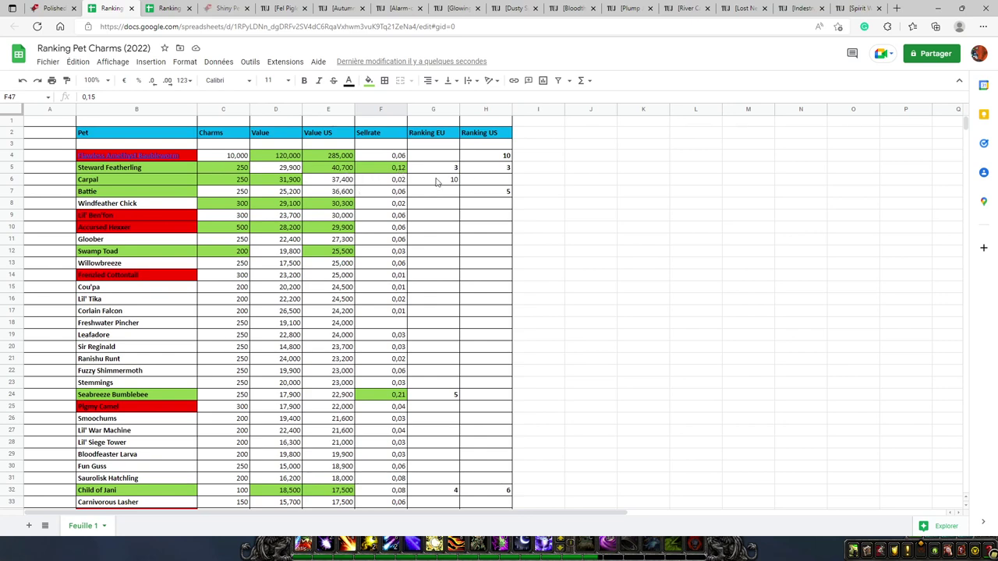
pyautogui.scroll(-6, 496, 179)
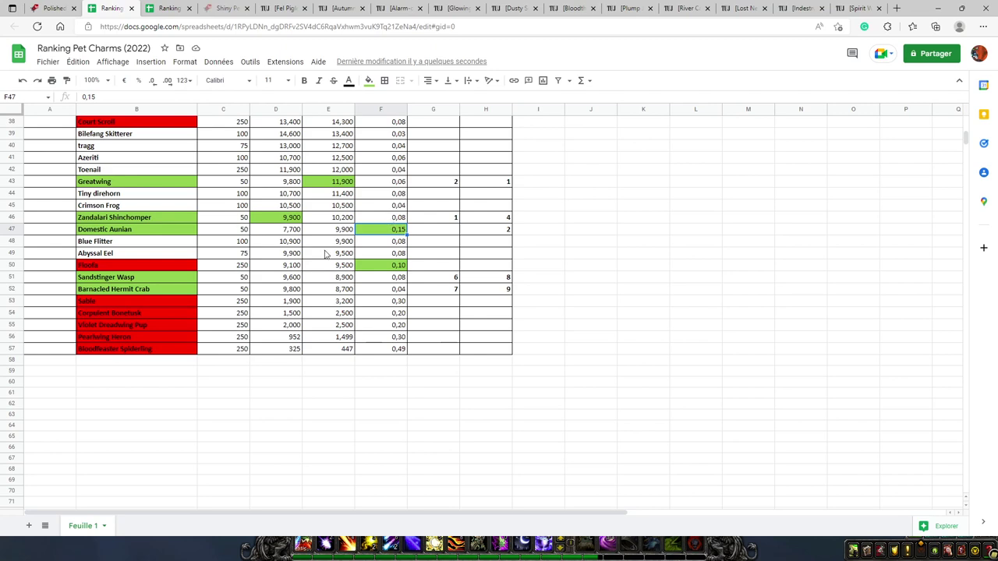
pyautogui.scroll(5, 487, 300)
pyautogui.scroll(3, 492, 304)
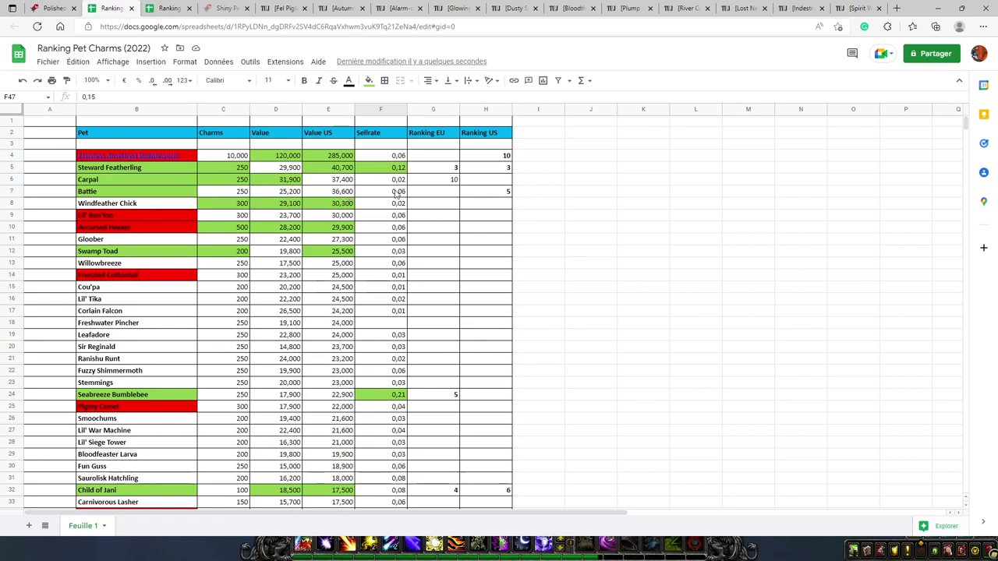
# Step: Examine Child of Jani in row 32, going through its US ranking, EU and US values and sellrate
pyautogui.scroll(-4, 539, 192)
pyautogui.click(474, 377)
pyautogui.press('Left')
pyautogui.press('Left')
pyautogui.press('Left')
pyautogui.press('Left')
pyautogui.press('Right')
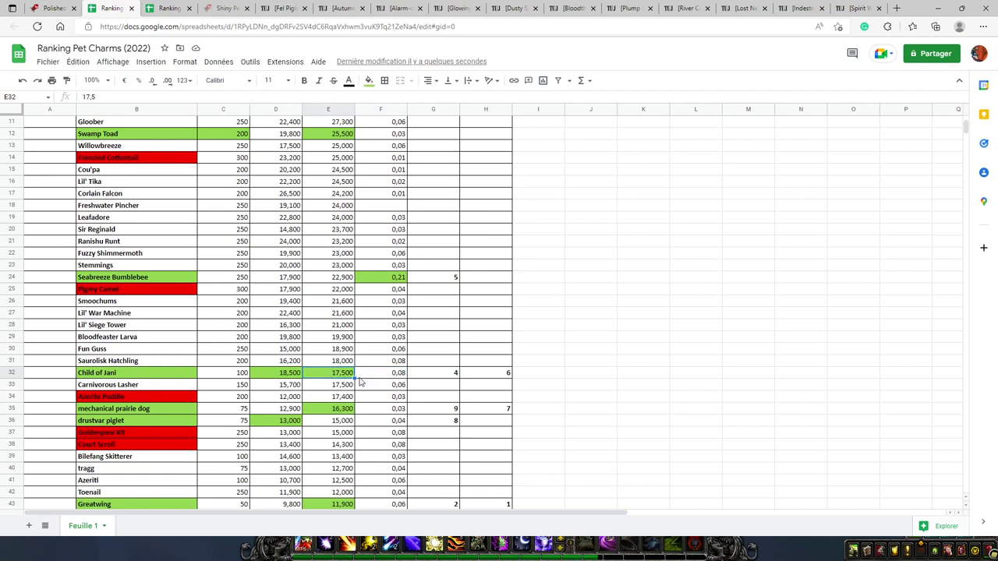
pyautogui.press('Right')
pyautogui.press('Right')
pyautogui.press('Right')
pyautogui.press('Left')
pyautogui.press('Left')
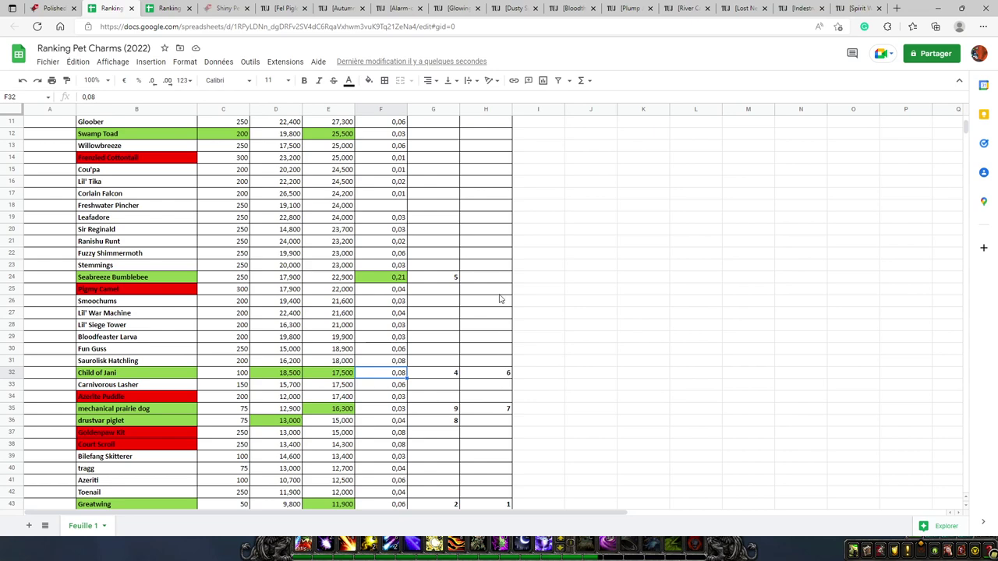
# Step: Examine the mechanical prairie dog in row 35, going through its rankings, charm cost, values and sellrate
pyautogui.scroll(-2, 506, 365)
pyautogui.click(507, 351)
pyautogui.press('Left')
pyautogui.press('Left')
pyautogui.press('Left')
pyautogui.press('Left')
pyautogui.press('Left')
pyautogui.press('Left')
pyautogui.press('Right')
pyautogui.press('Right')
pyautogui.press('Right')
pyautogui.press('Left')
pyautogui.press('Left')
pyautogui.press('Right')
pyautogui.press('Right')
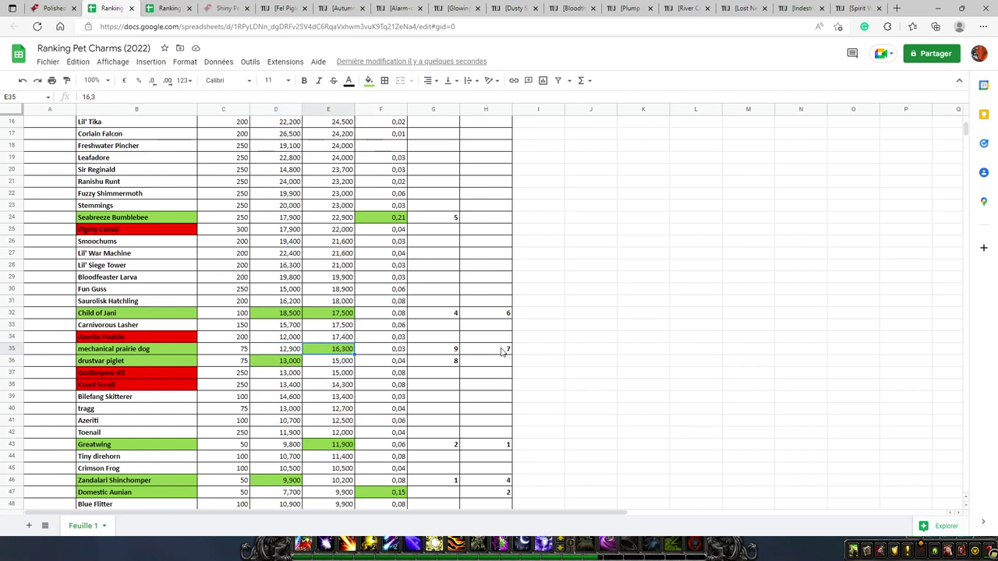
pyautogui.press('Right')
# Step: Check the US rankings of Sandstinger Wasp in H51 and Barnacled Hermit Crab in H52
pyautogui.scroll(-4, 502, 352)
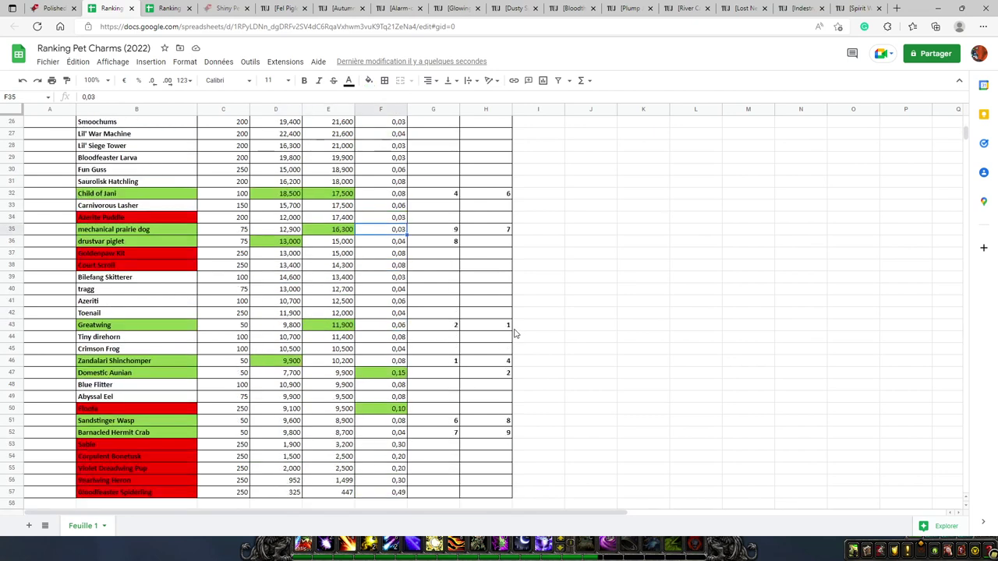
pyautogui.click(496, 399)
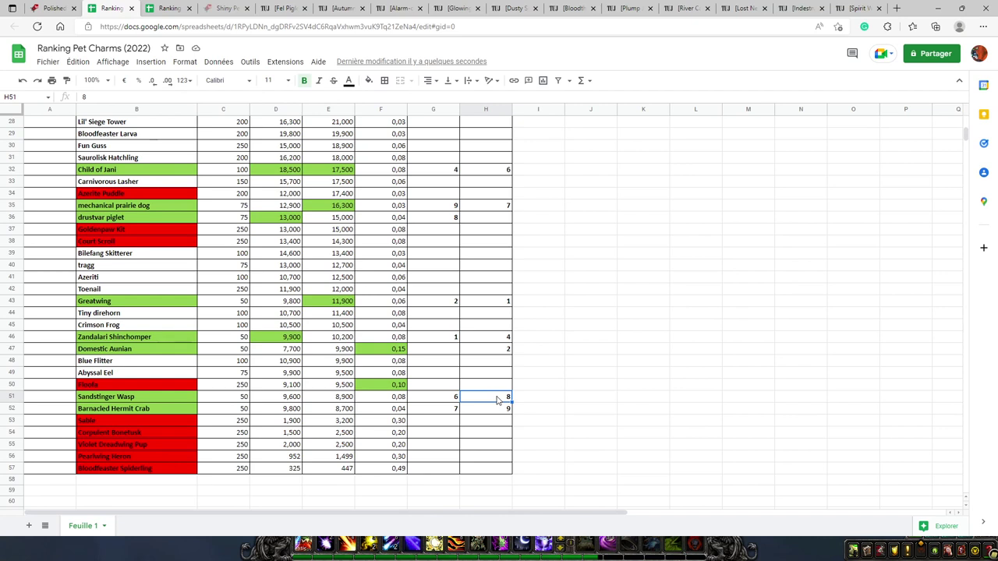
pyautogui.press('Down')
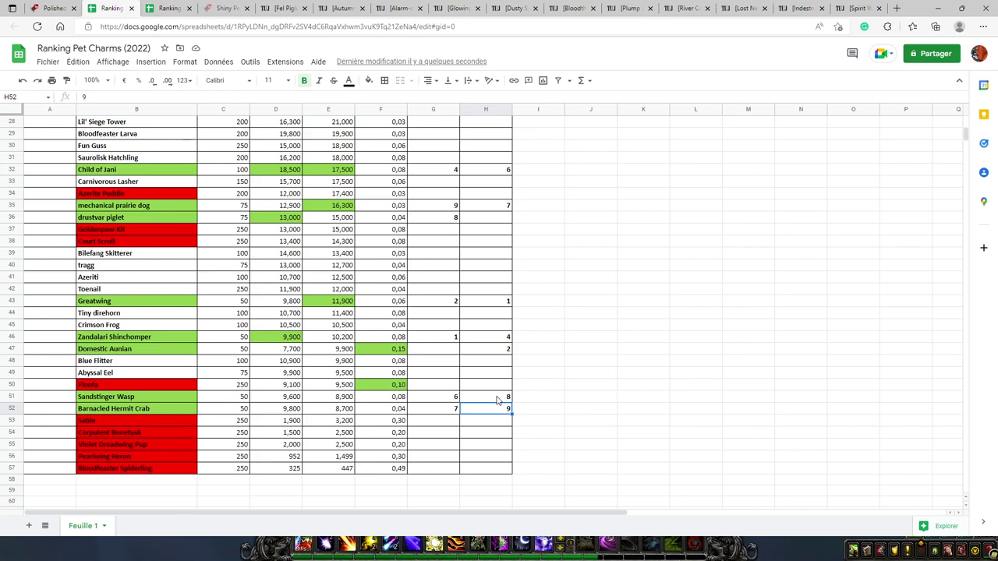
# Step: Examine the 10,000-charm pet in row 4, checking its US value, sellrate, charm cost and US ranking
pyautogui.scroll(9, 486, 405)
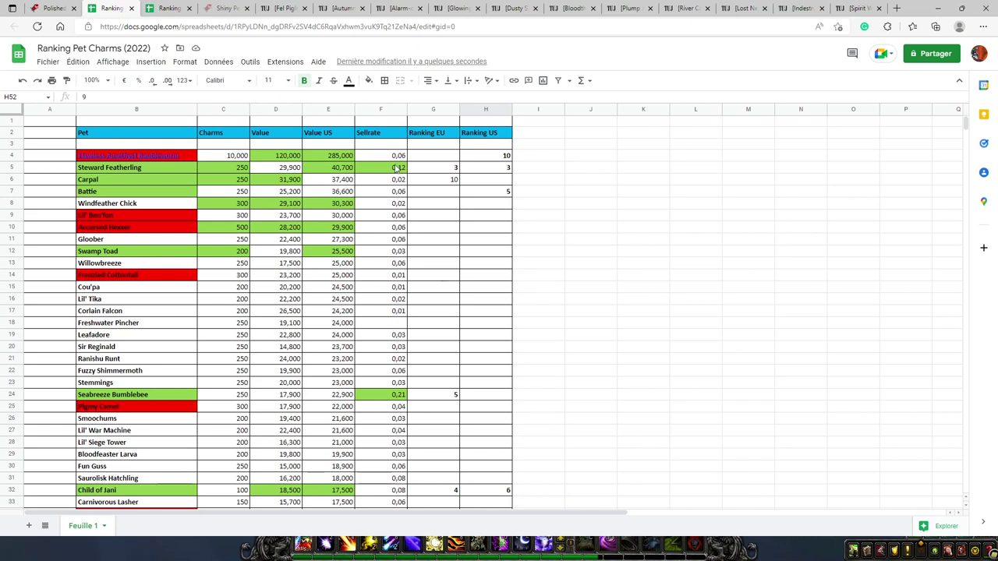
pyautogui.click(336, 157)
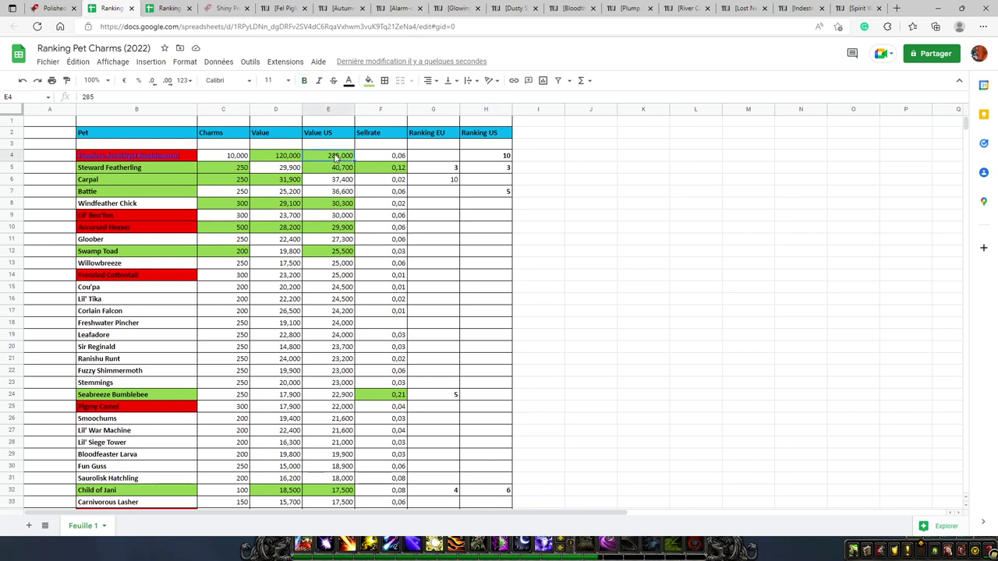
pyautogui.click(386, 159)
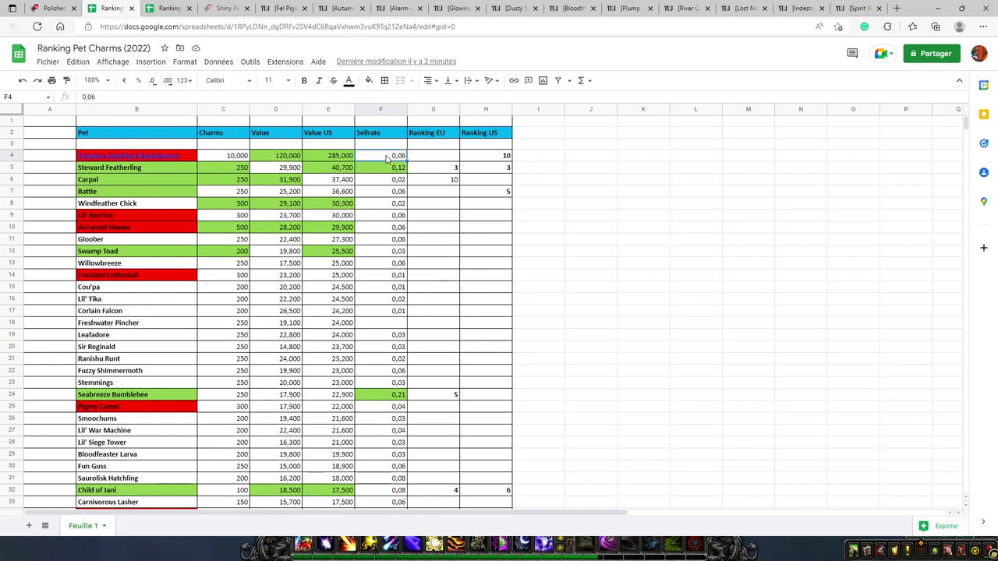
pyautogui.click(246, 159)
pyautogui.scroll(-5, 244, 202)
pyautogui.scroll(-1, 242, 243)
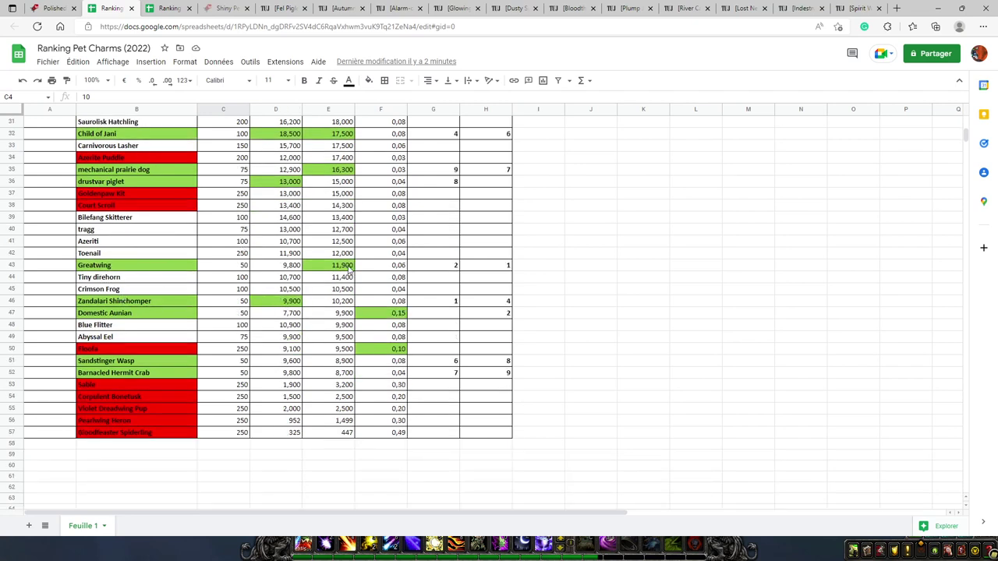
pyautogui.scroll(10, 360, 289)
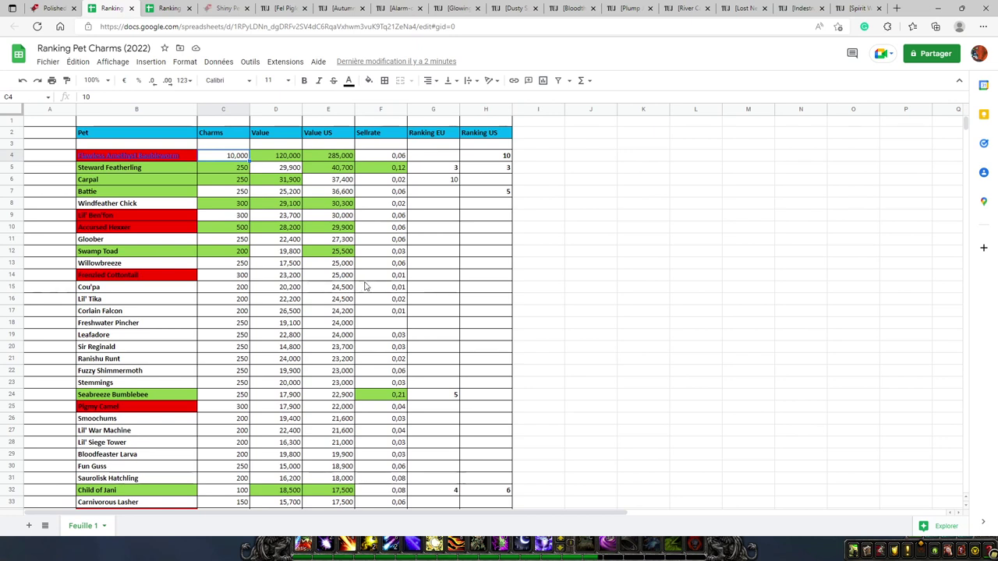
pyautogui.click(336, 156)
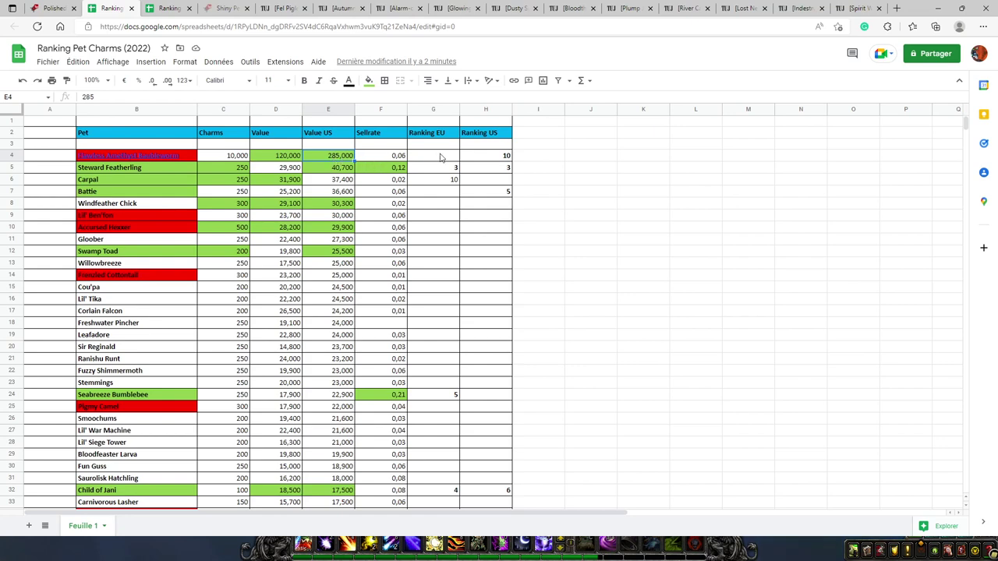
pyautogui.click(485, 153)
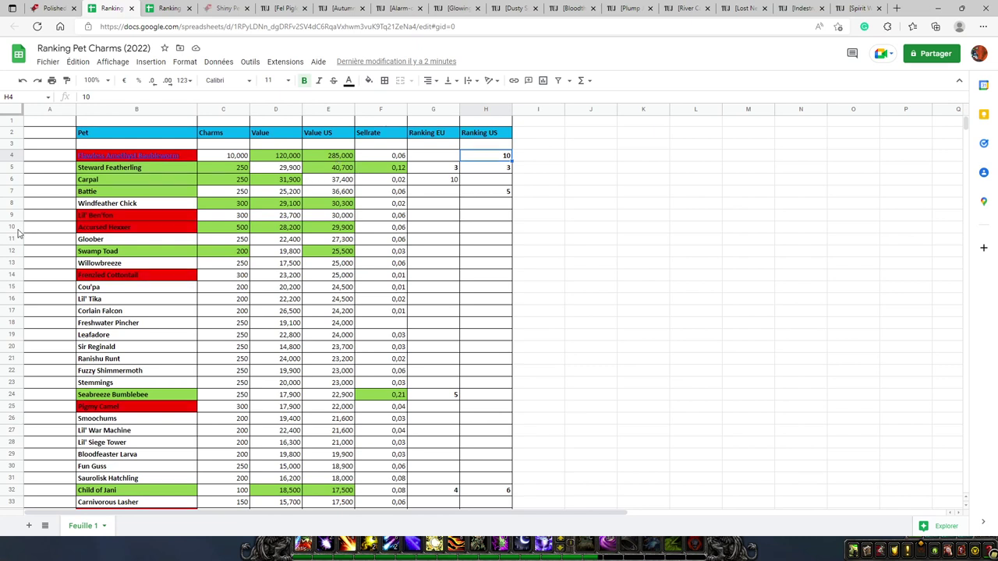
# Step: Compare the EU and US rankings across the table and check Greatwing's US ranking in H43 and US value in E43
pyautogui.scroll(-5, 521, 463)
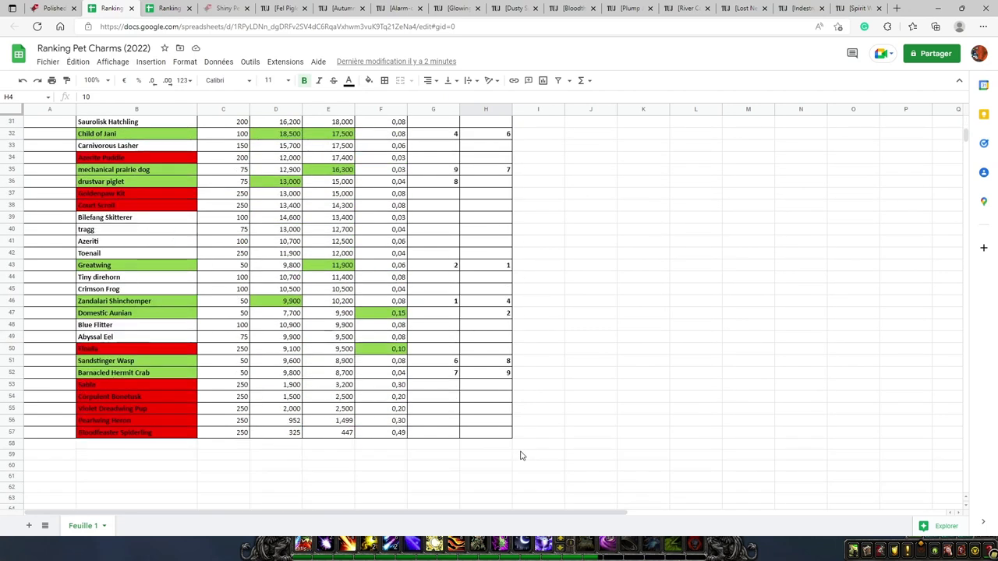
pyautogui.scroll(3, 519, 456)
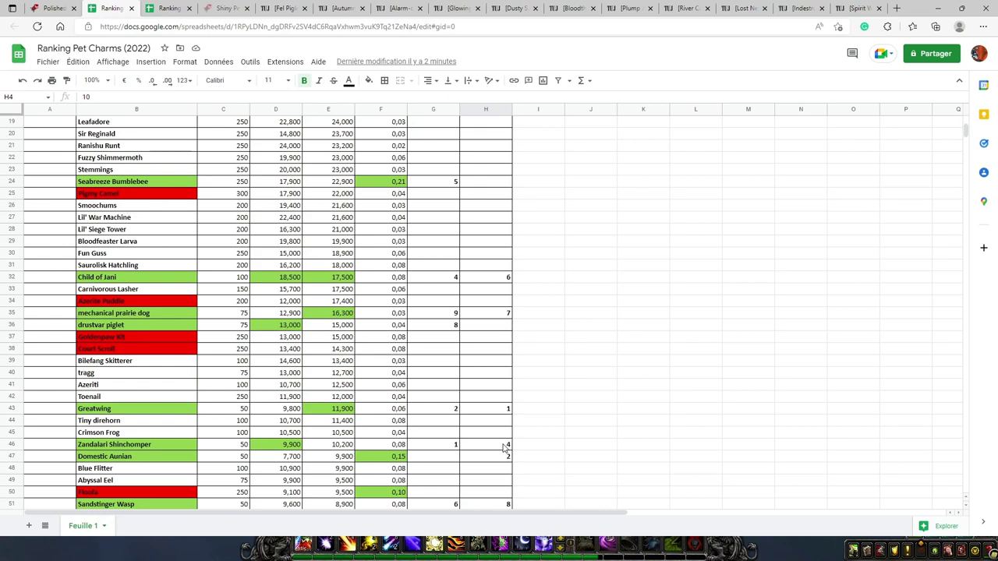
pyautogui.scroll(4, 507, 451)
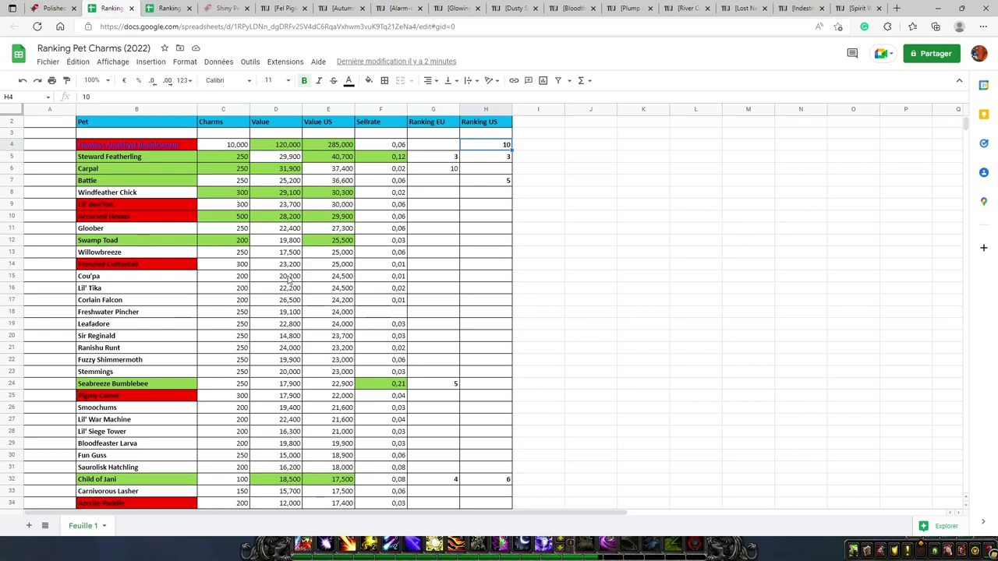
pyautogui.scroll(-5, 460, 273)
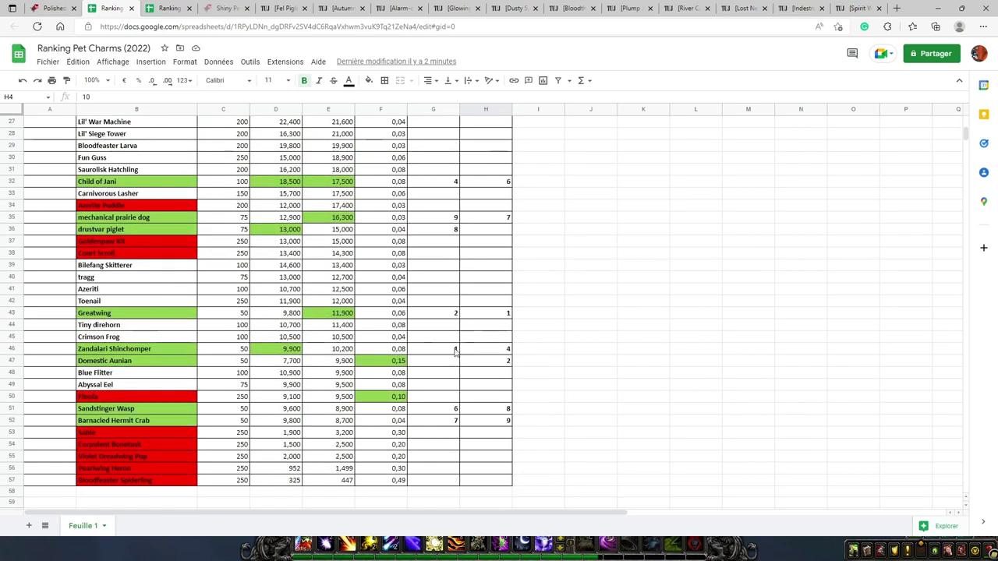
pyautogui.click(410, 353)
pyautogui.click(502, 317)
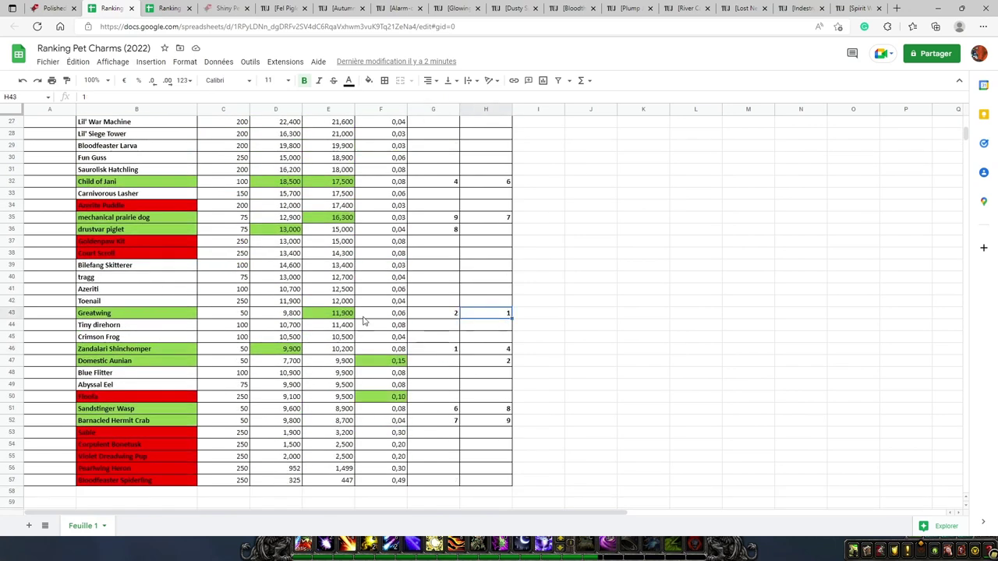
pyautogui.click(335, 314)
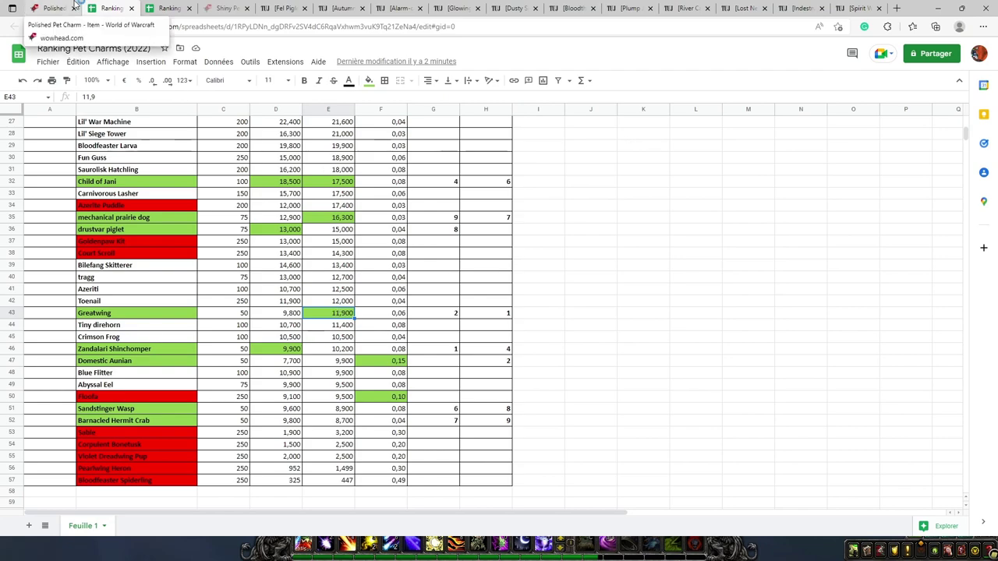
# Step: Switch to Wowhead's Polished Pet Charm page, browse its item list and examine Pearlwing Heron's vendors and costs
pyautogui.click(75, 4)
pyautogui.scroll(8, 263, 195)
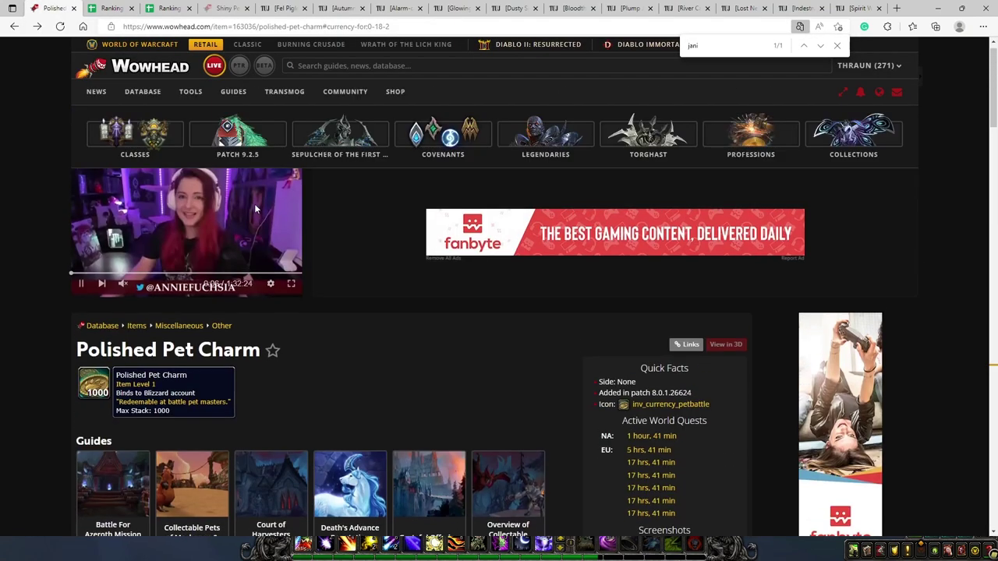
pyautogui.scroll(-10, 281, 312)
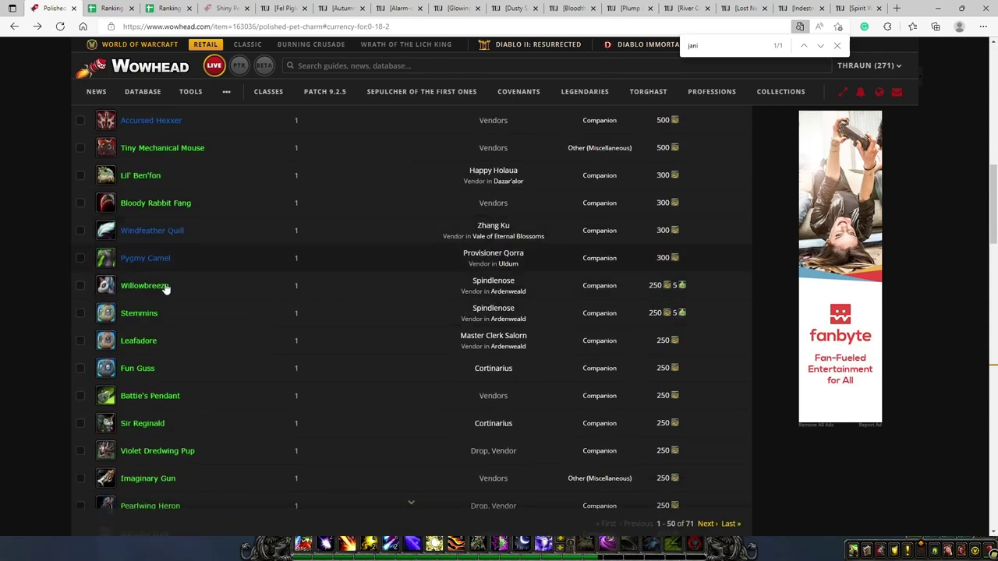
pyautogui.scroll(2, 399, 236)
pyautogui.scroll(-5, 159, 239)
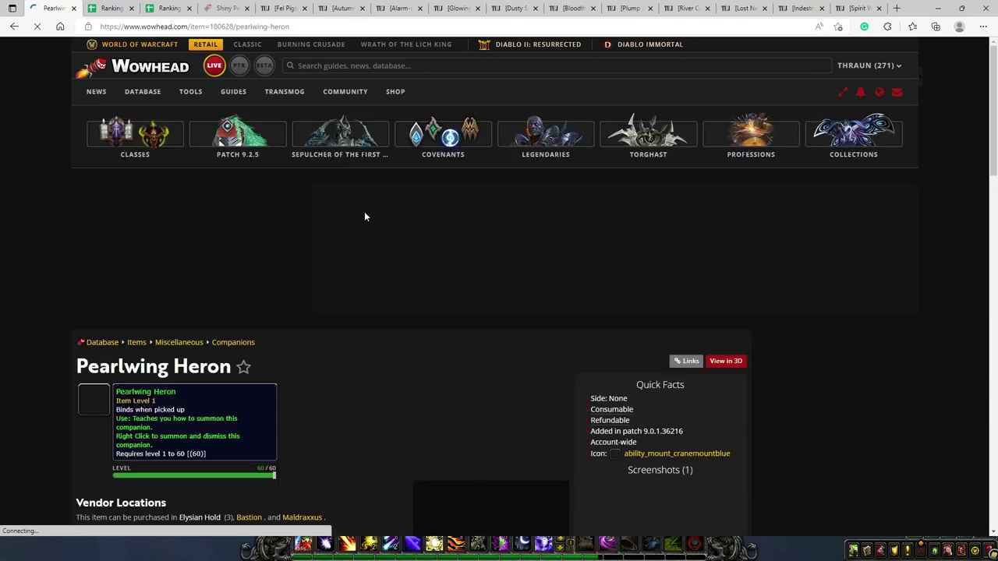
pyautogui.scroll(-10, 370, 212)
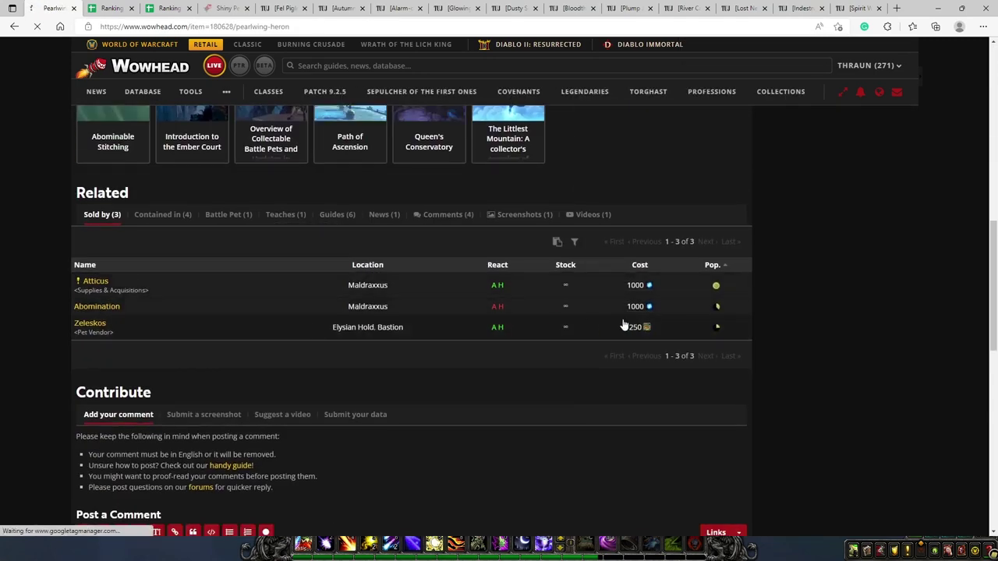
pyautogui.scroll(10, 350, 318)
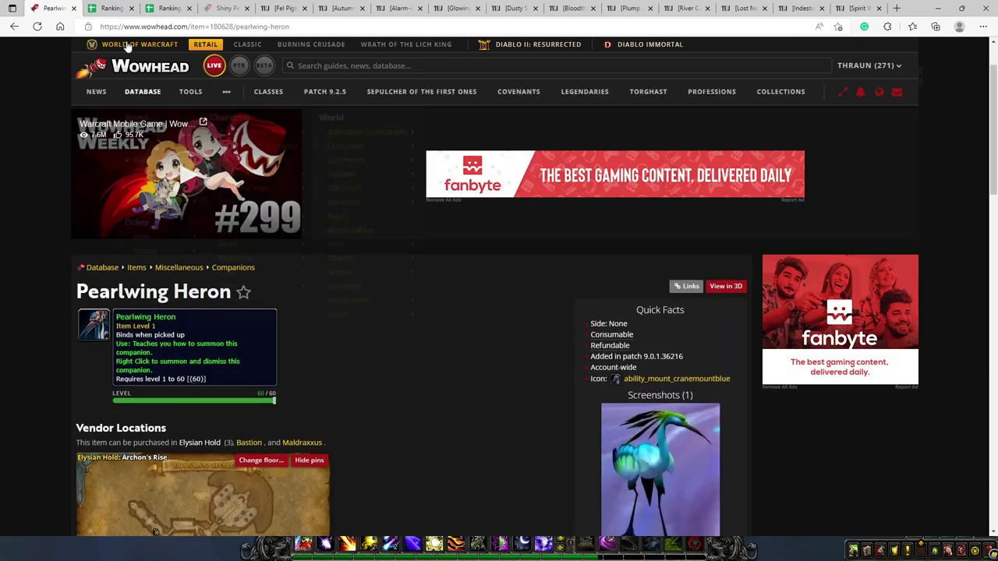
# Step: Review the items sold for Shiny Pet Charms on Wowhead and open Fel Piglet's price page on The Undermine Journal
pyautogui.click(225, 8)
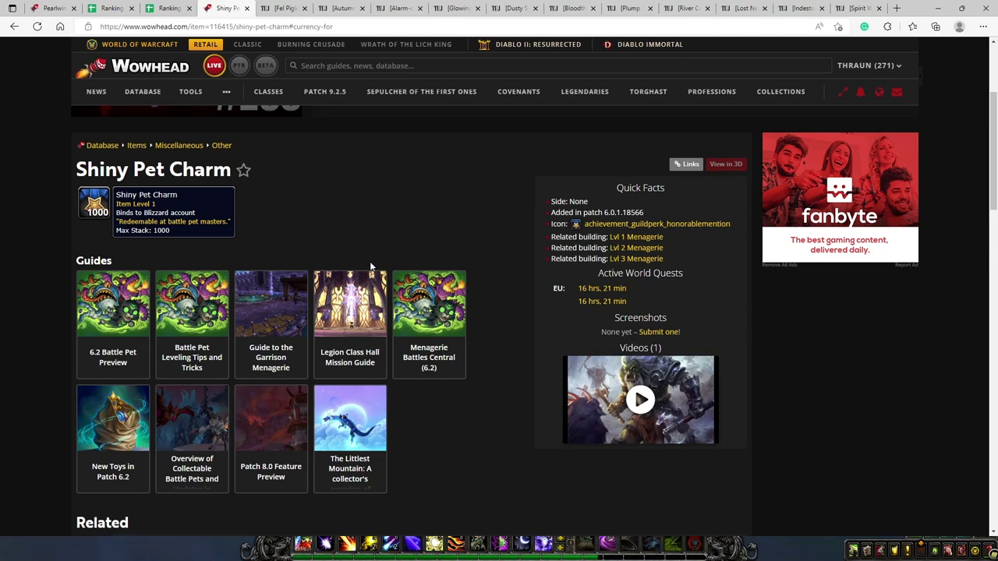
pyautogui.scroll(-10, 369, 262)
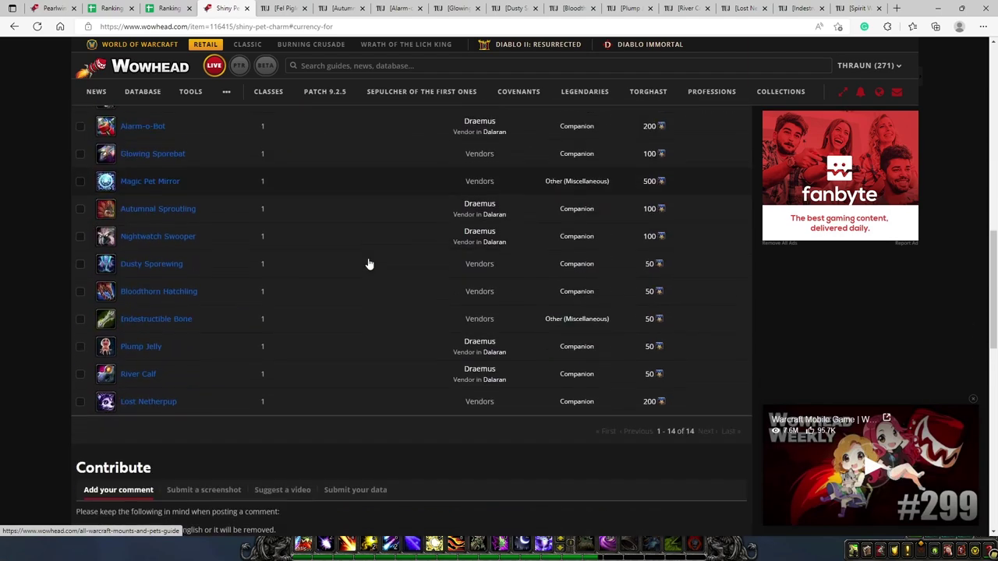
pyautogui.scroll(3, 160, 379)
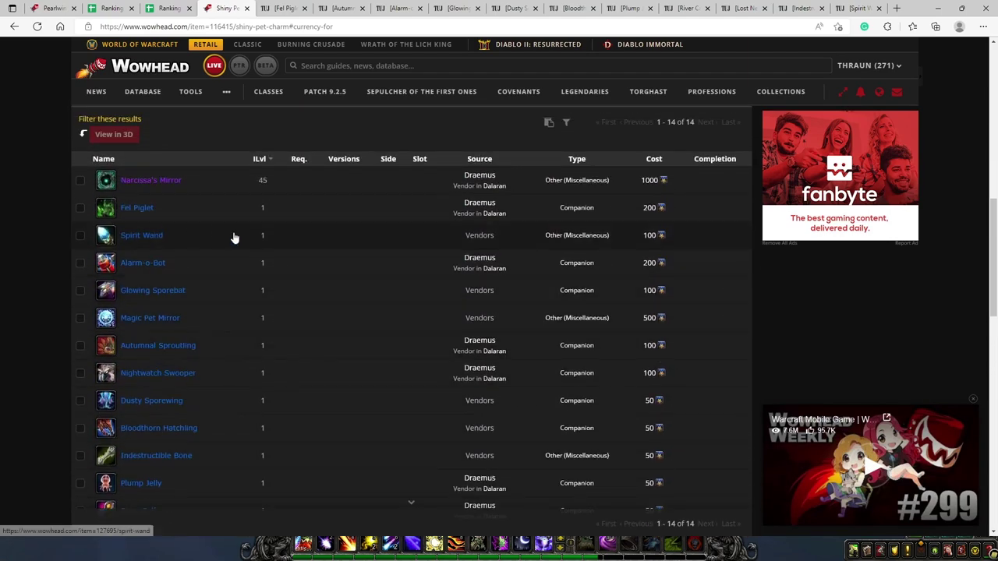
pyautogui.scroll(-1, 254, 266)
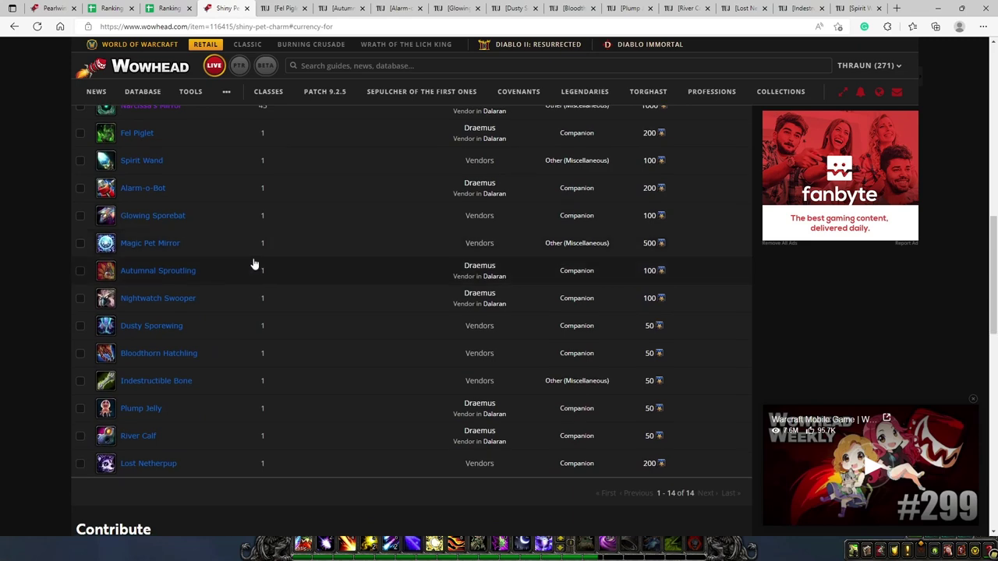
pyautogui.click(279, 8)
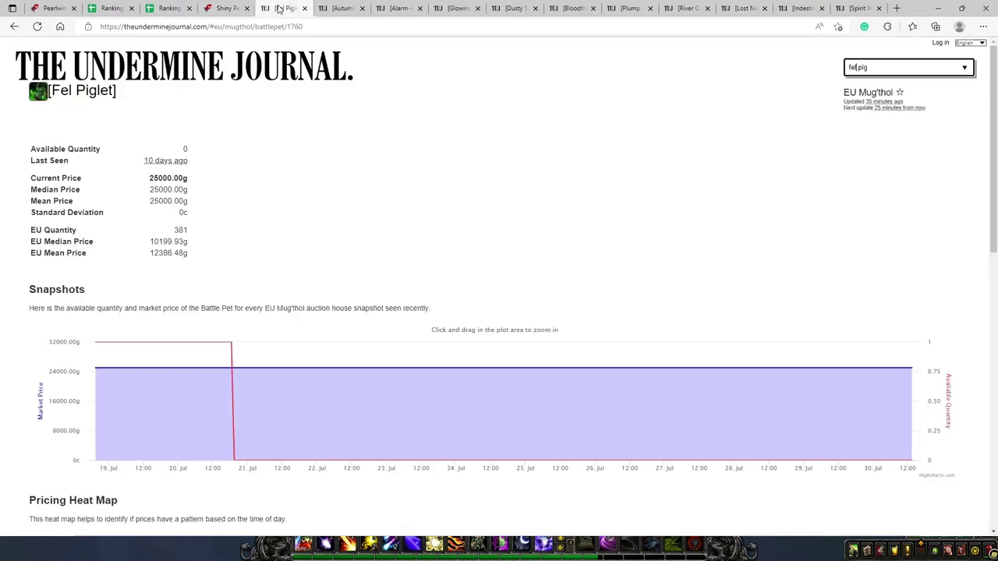